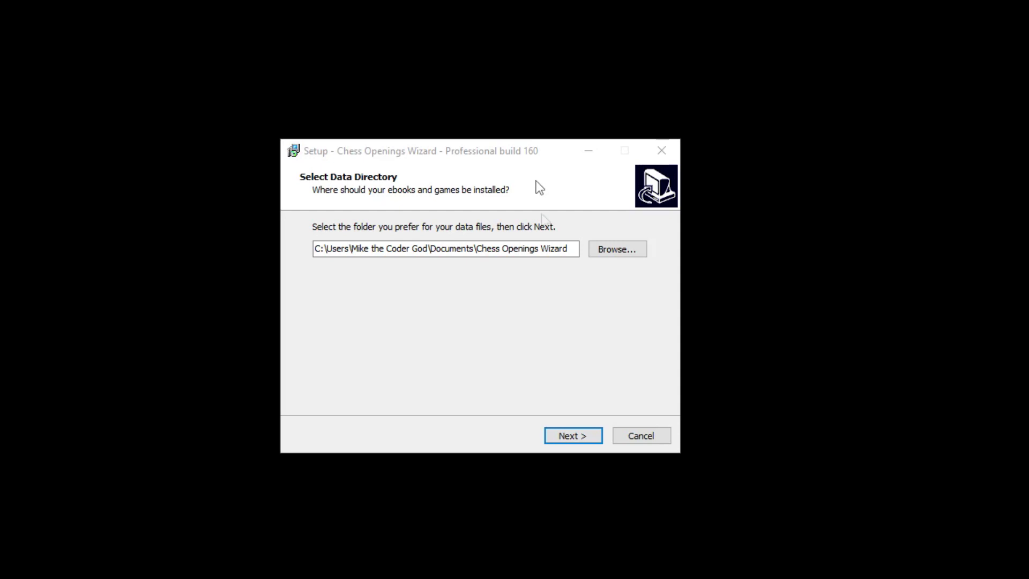
- Install Chess Openings Wizard Professional, keeping the suggested data directory and the Bookup Start Menu folder
{"action": "left_click", "coordinate": [571, 248]}
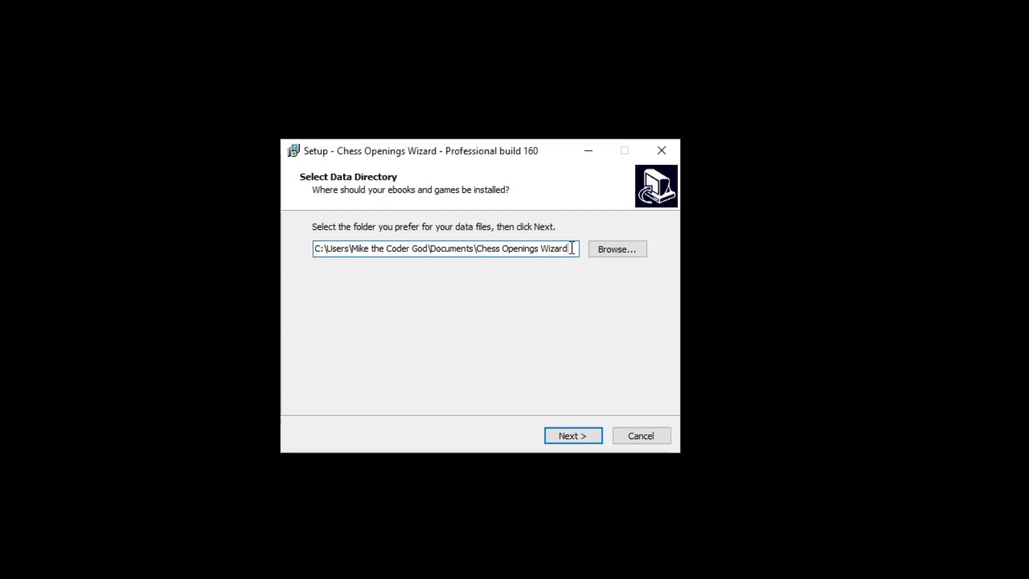
{"action": "left_click_drag", "start_coordinate": [571, 248], "coordinate": [474, 256]}
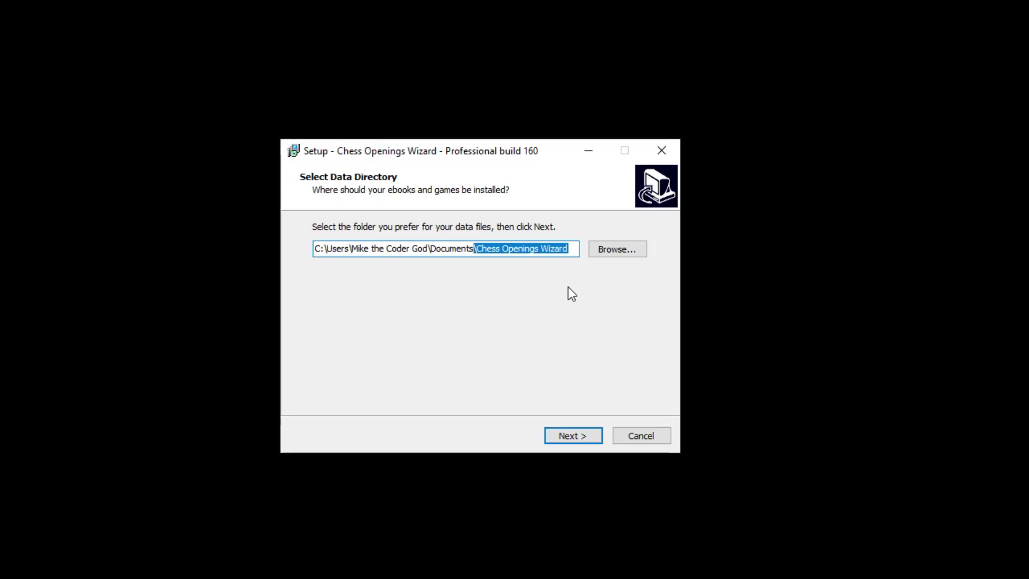
{"action": "left_click", "coordinate": [573, 249]}
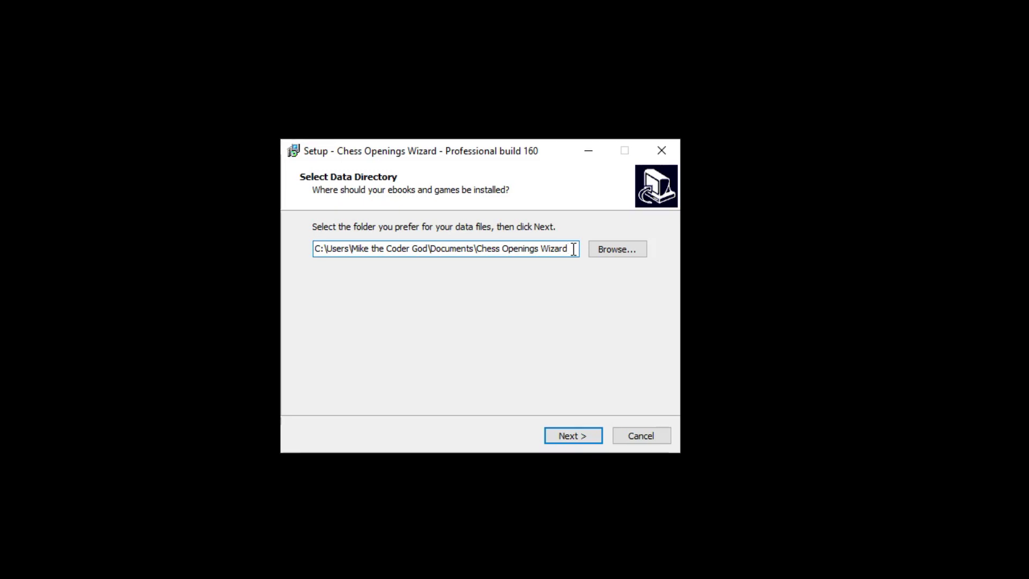
{"action": "left_click", "coordinate": [584, 436]}
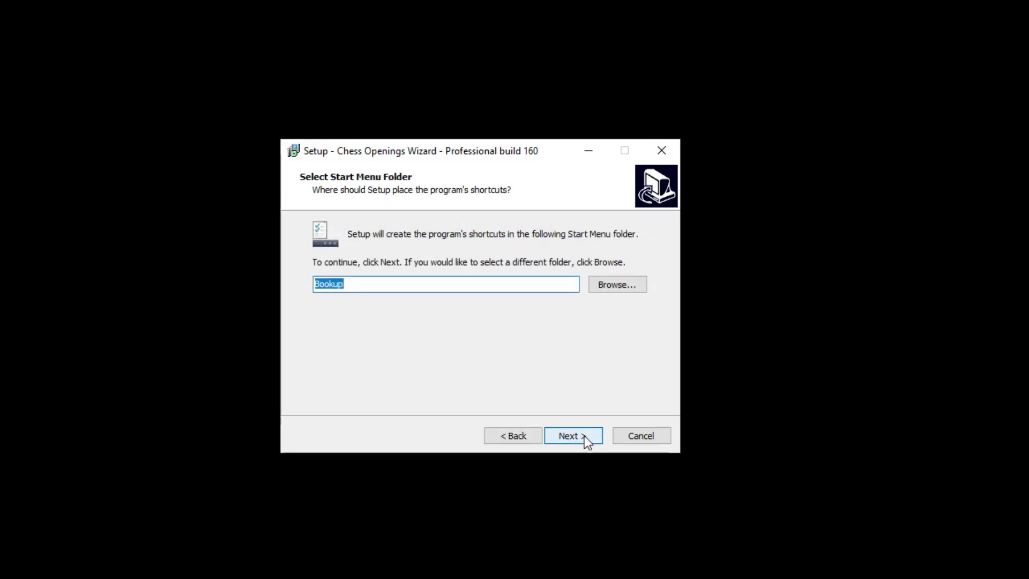
{"action": "left_click", "coordinate": [577, 435]}
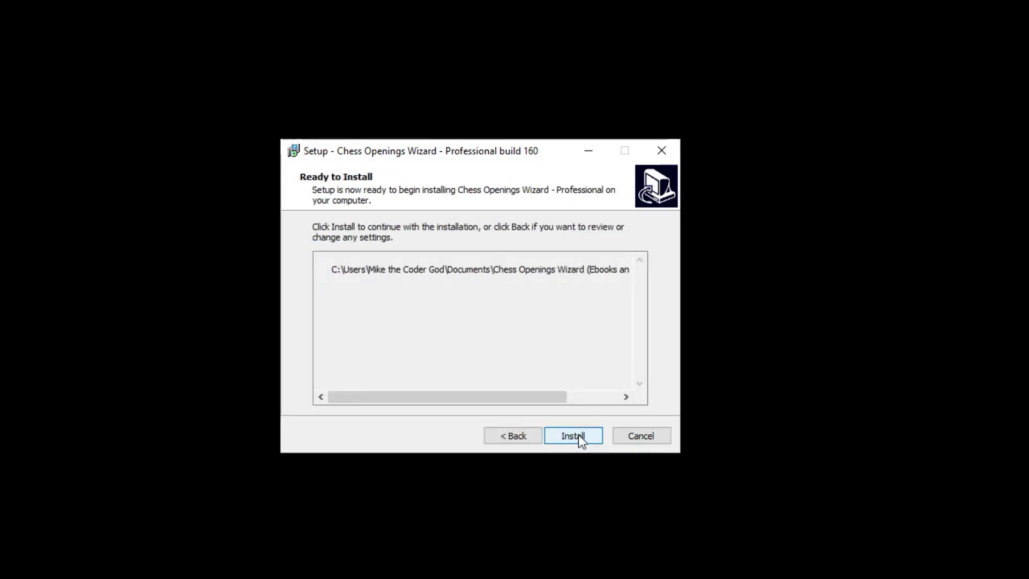
{"action": "left_click", "coordinate": [577, 435]}
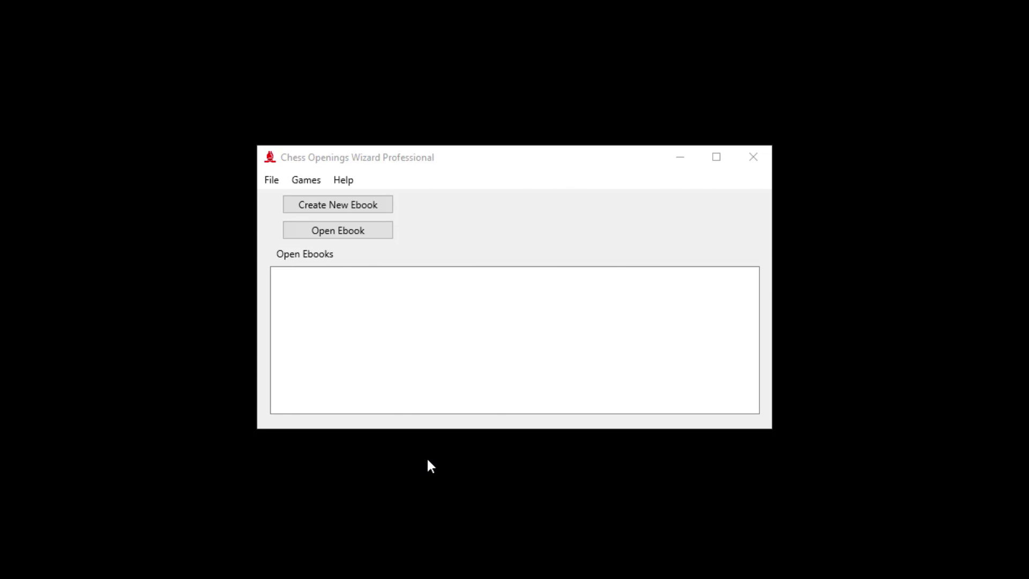
- Create a new ebook named Video Demo in the Ebooks folder
{"action": "left_click", "coordinate": [369, 207]}
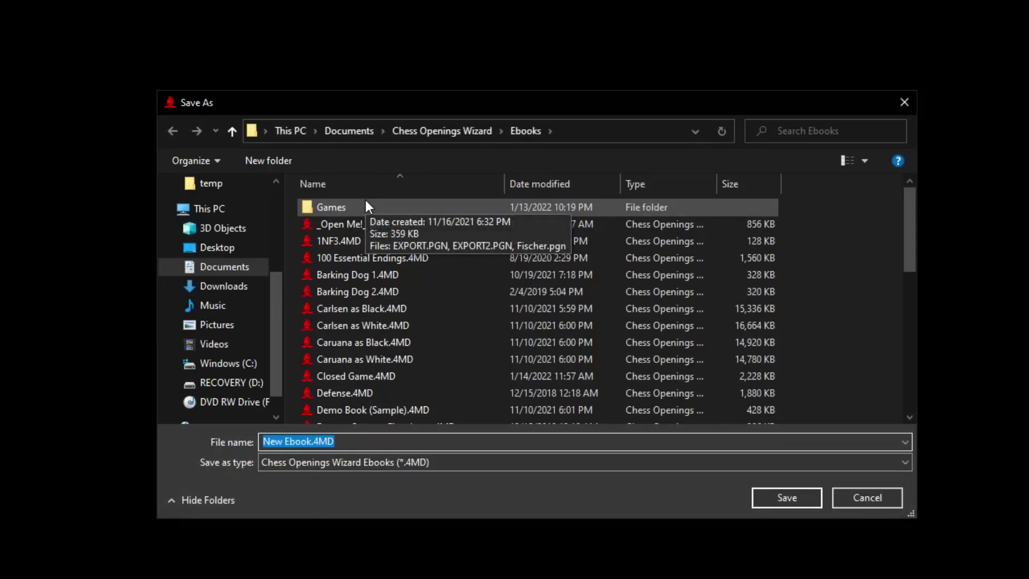
{"action": "type", "text": "Video "}
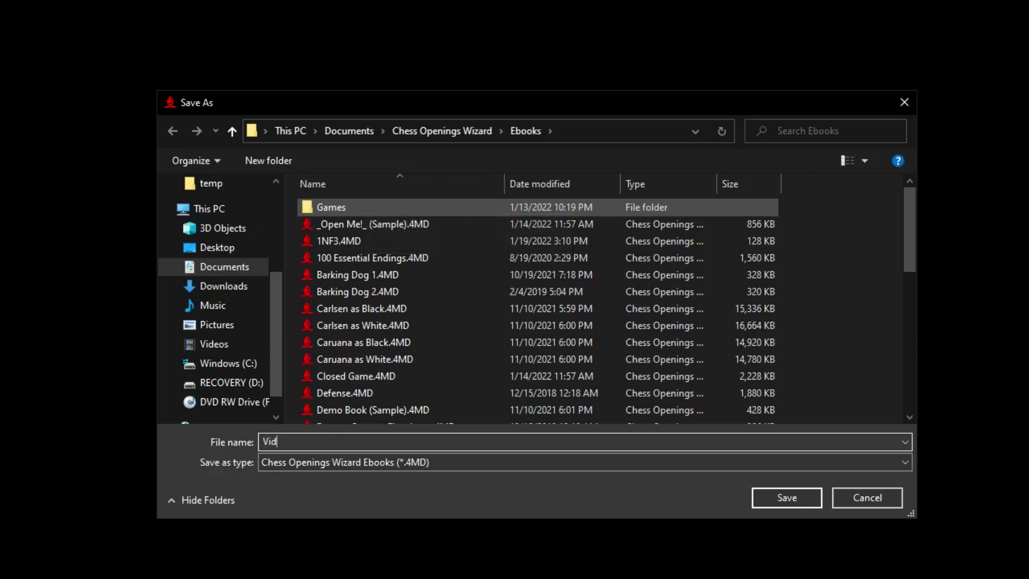
{"action": "type", "text": "Demo"}
{"action": "key", "text": "Return"}
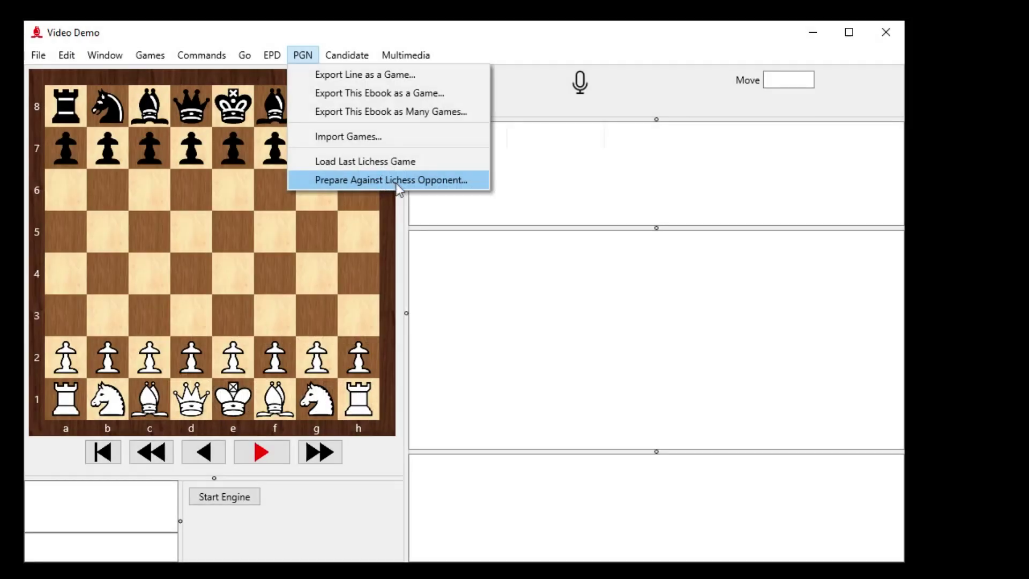
- Start preparing against a Lichess opponent and enter Bookup as the opponent
{"action": "left_click", "coordinate": [406, 182]}
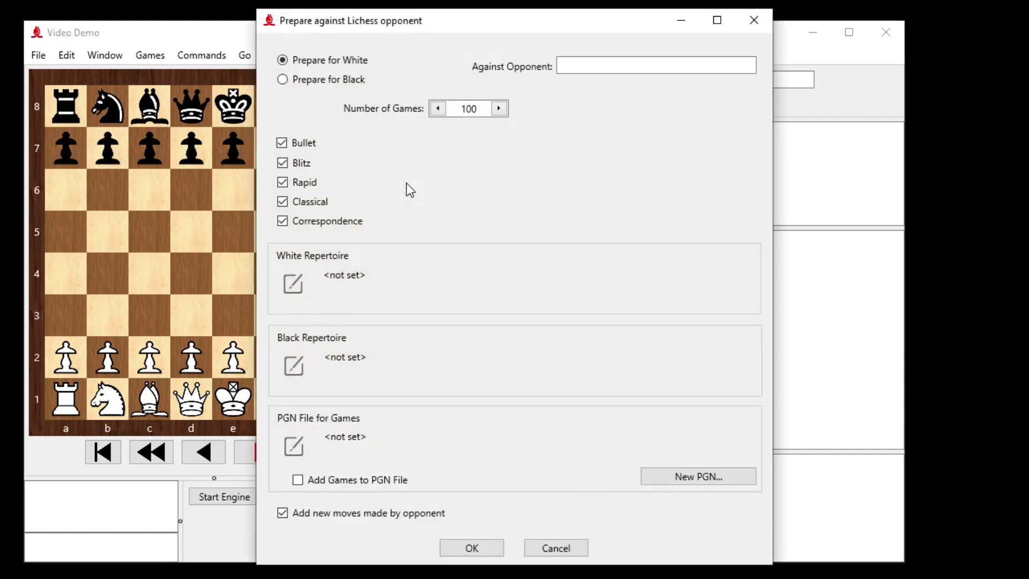
{"action": "left_click", "coordinate": [585, 64]}
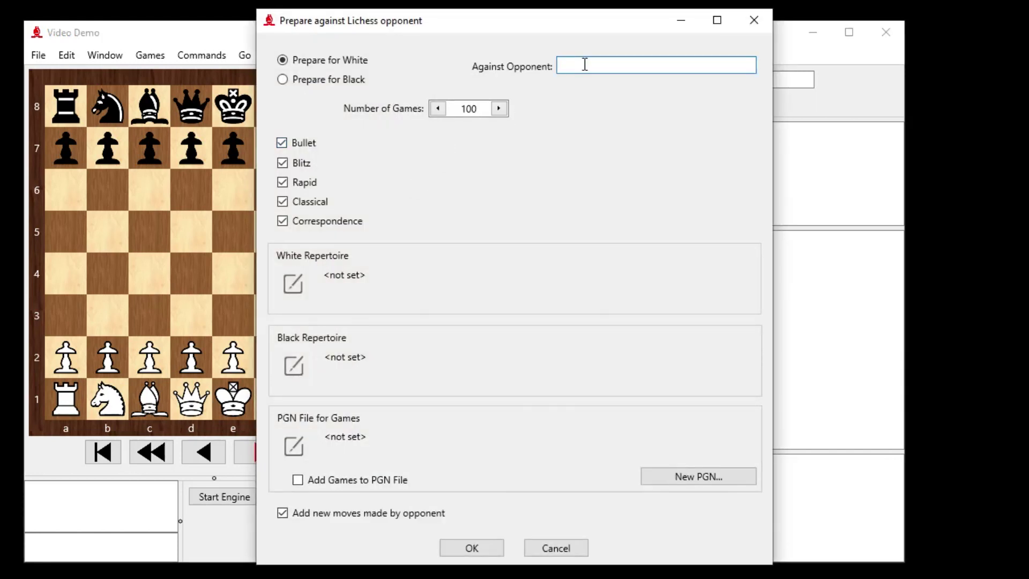
{"action": "type", "text": "Bookup"}
- Assign Carlsen as White.4MD as the White repertoire and Carlsen as Black.4MD as the Black repertoire
{"action": "left_click", "coordinate": [301, 288]}
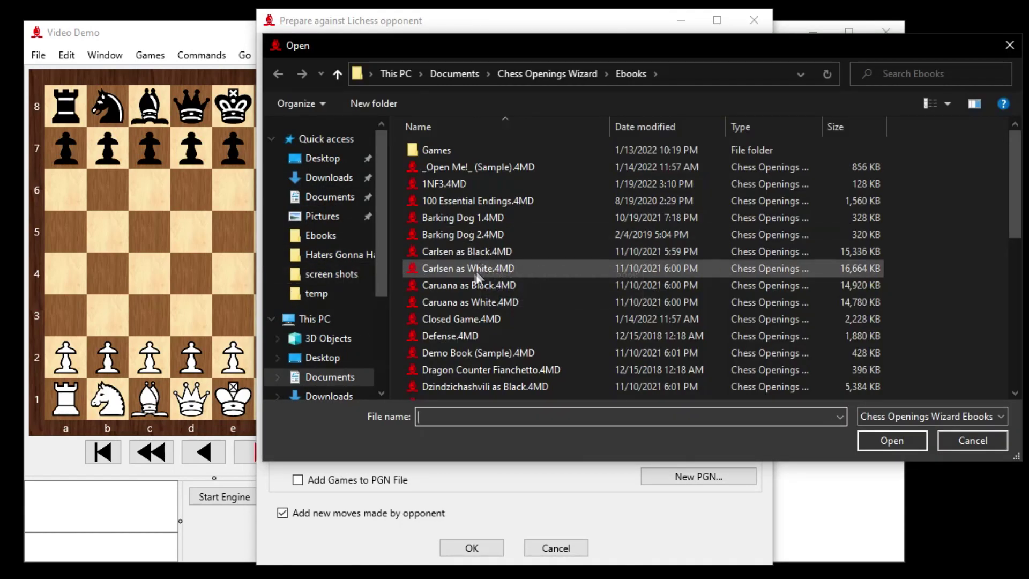
{"action": "left_click", "coordinate": [448, 267]}
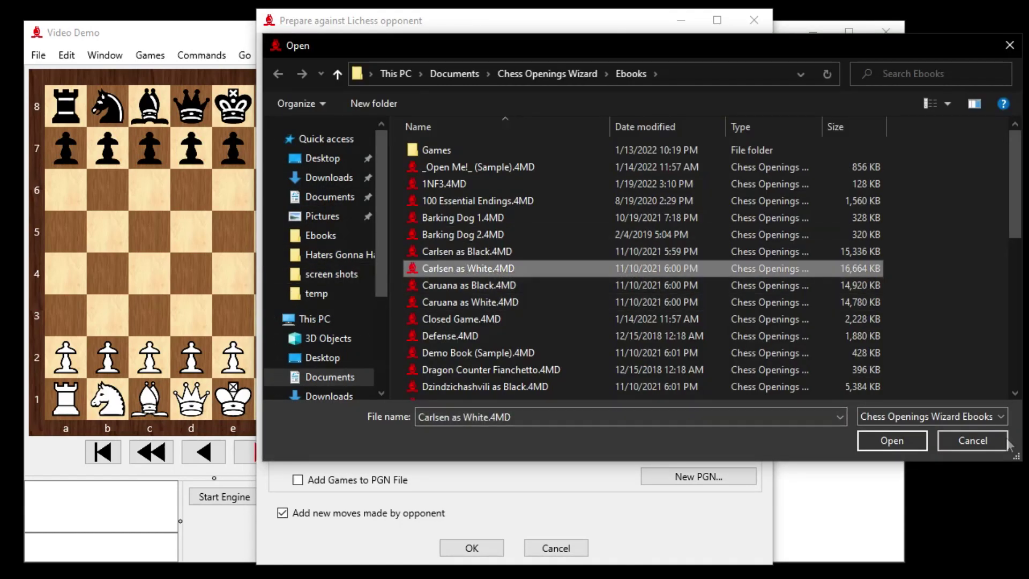
{"action": "left_click", "coordinate": [910, 445]}
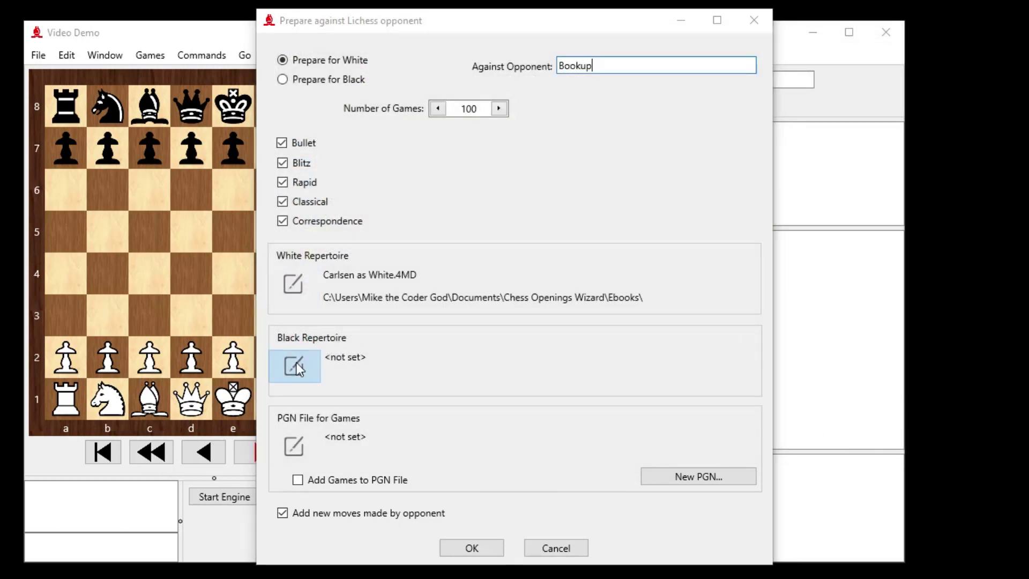
{"action": "left_click", "coordinate": [297, 362]}
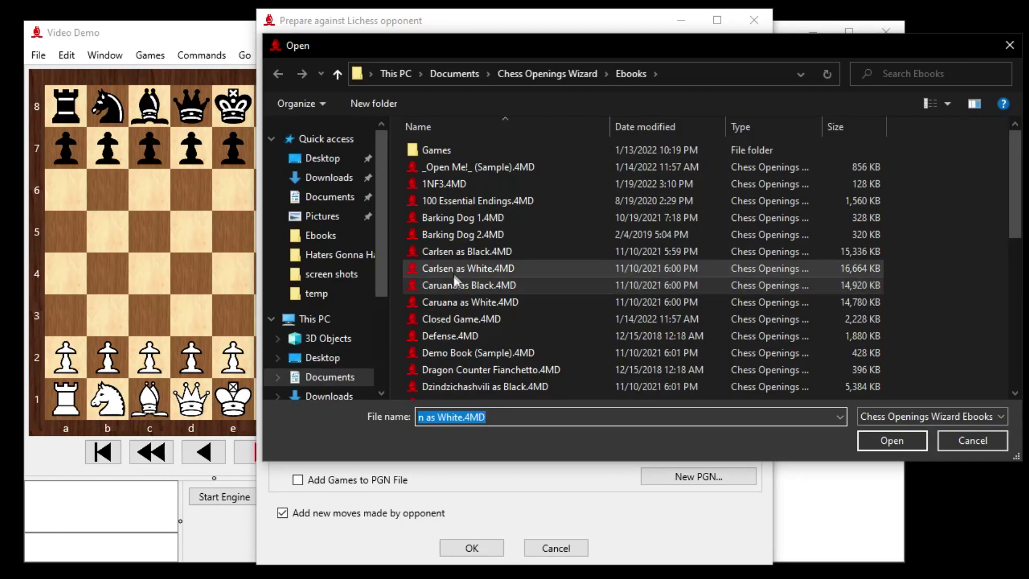
{"action": "left_click", "coordinate": [454, 268]}
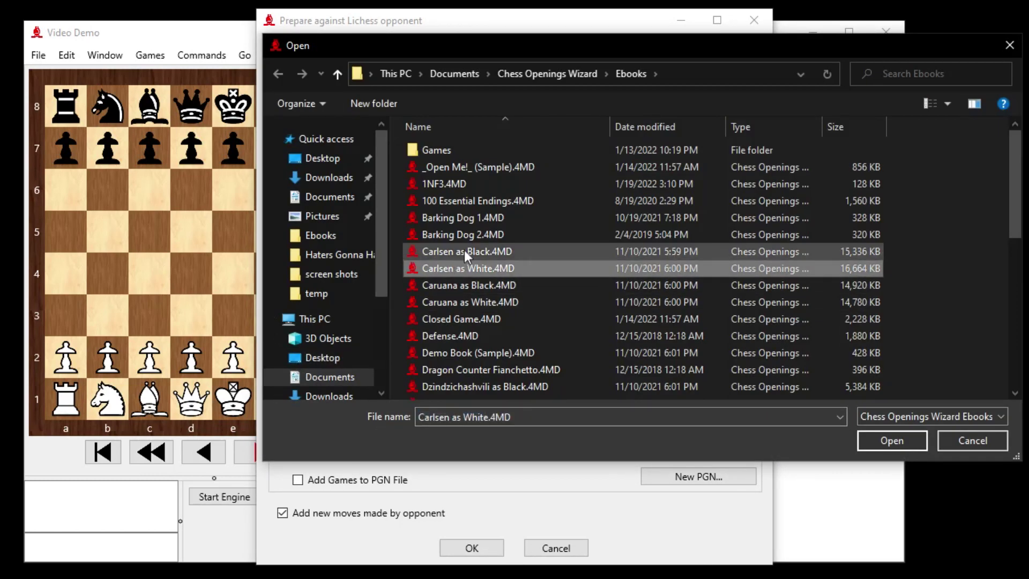
{"action": "left_click", "coordinate": [464, 251]}
{"action": "left_click", "coordinate": [892, 440]}
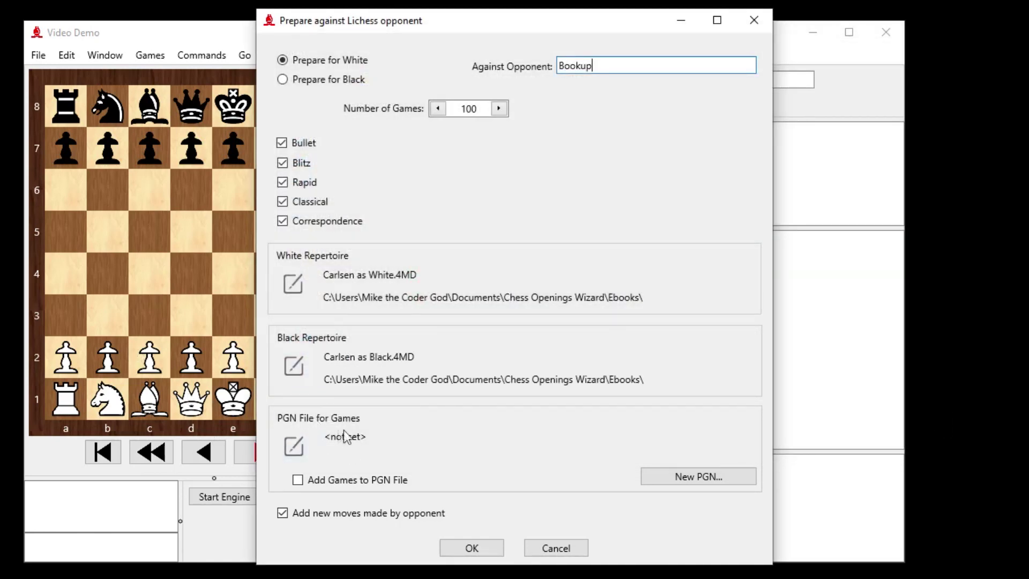
- Set Mike.PGN in the Games folder as the PGN file for the downloaded games
{"action": "left_click", "coordinate": [294, 446]}
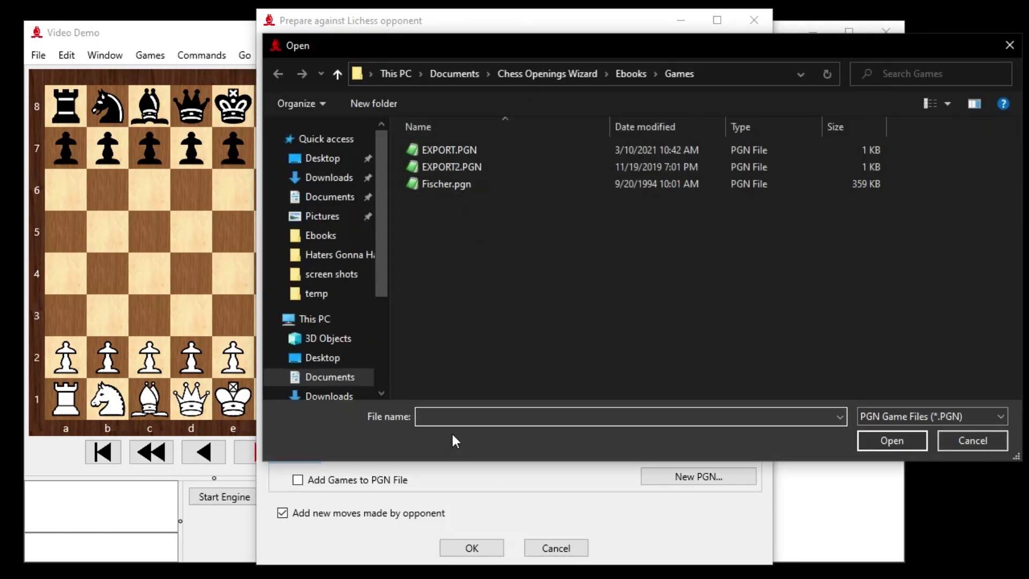
{"action": "type", "text": "Mk"}
{"action": "key", "text": "BackSpace"}
{"action": "type", "text": "ike.PGN"}
{"action": "key", "text": "Return"}
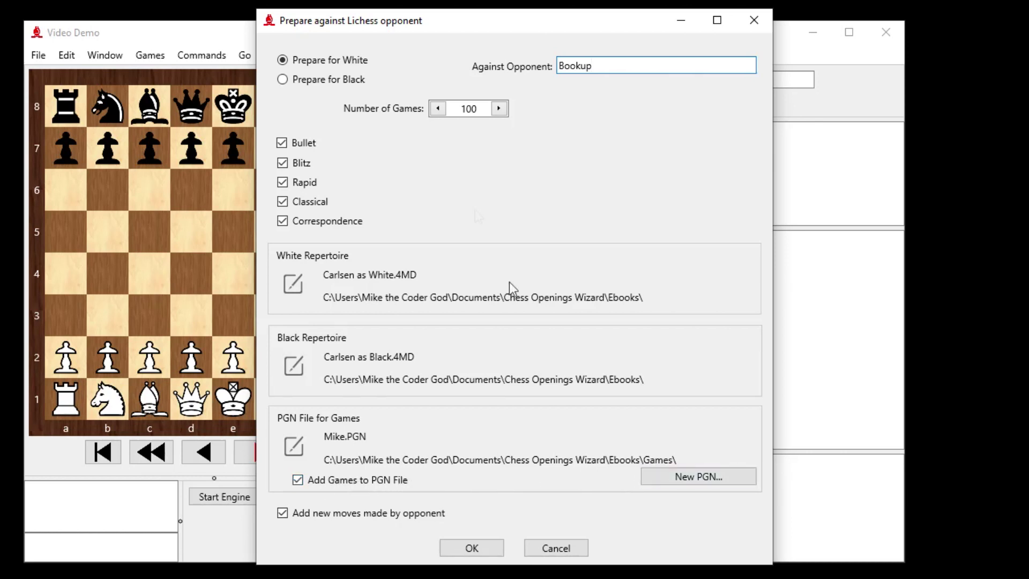
- Run the White preparation against Bookup with 100 games, and close the Carlsen as White ebook window
{"action": "double_click", "coordinate": [463, 109]}
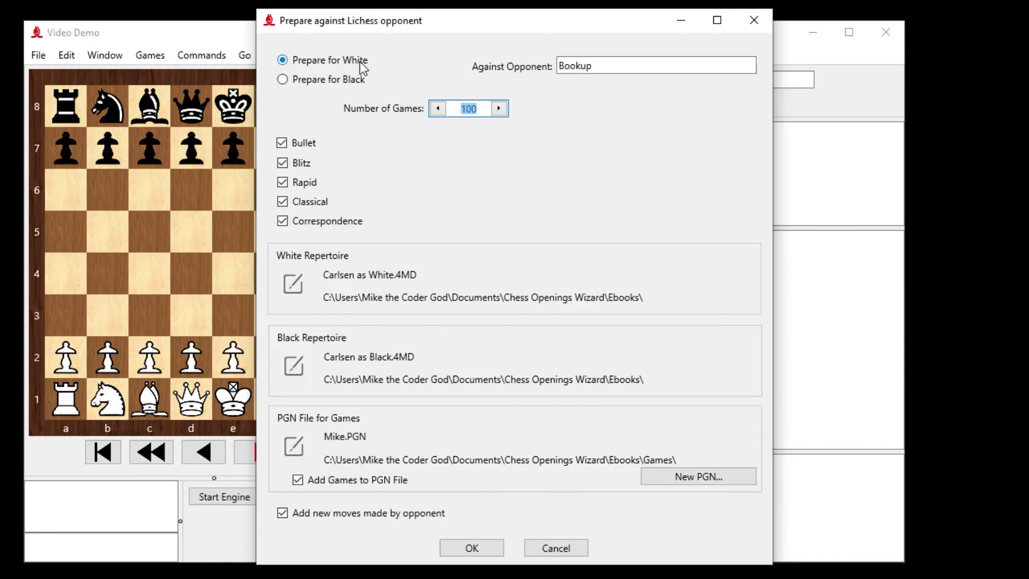
{"action": "double_click", "coordinate": [606, 64]}
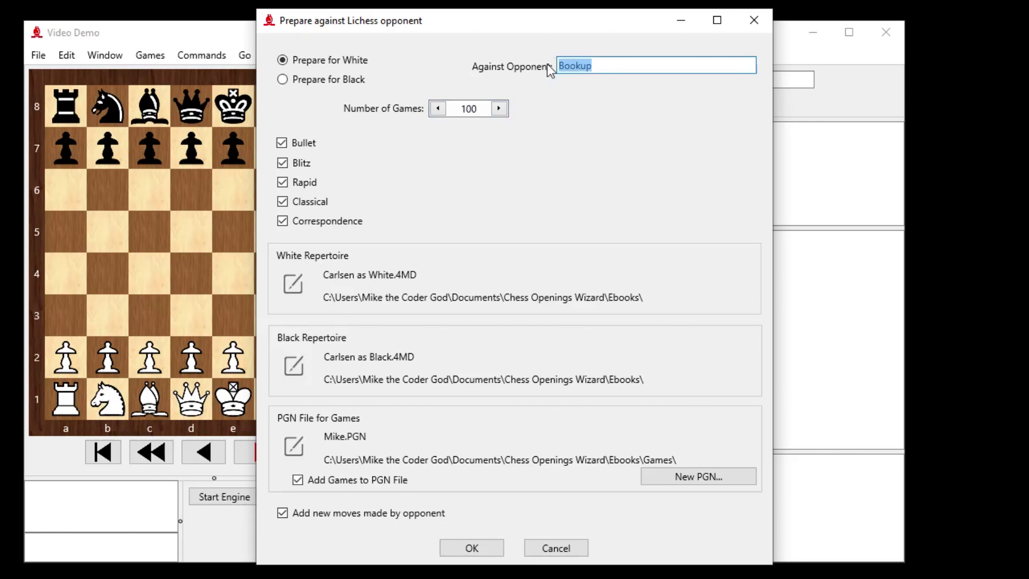
{"action": "left_click", "coordinate": [486, 552]}
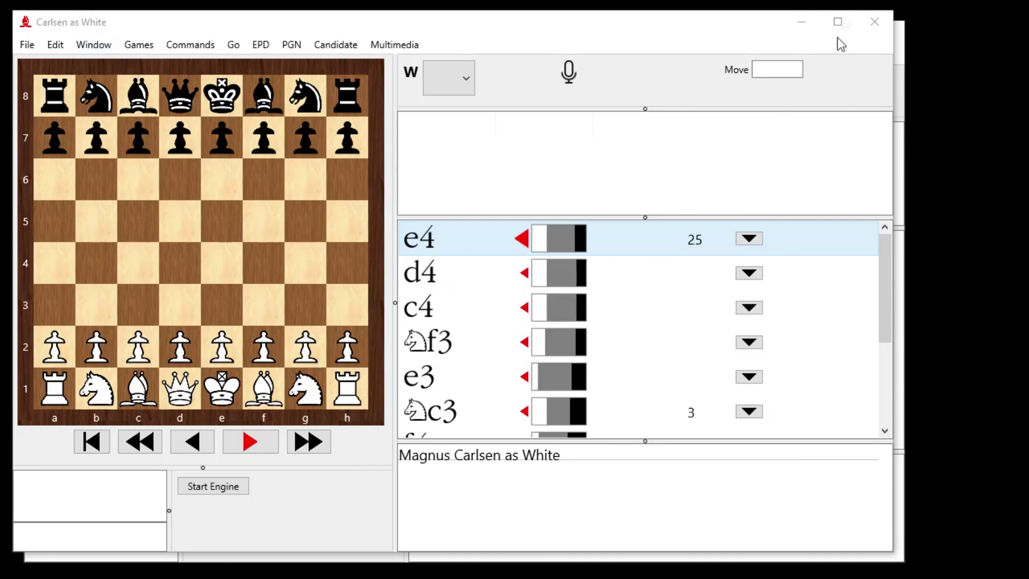
{"action": "left_click", "coordinate": [875, 26]}
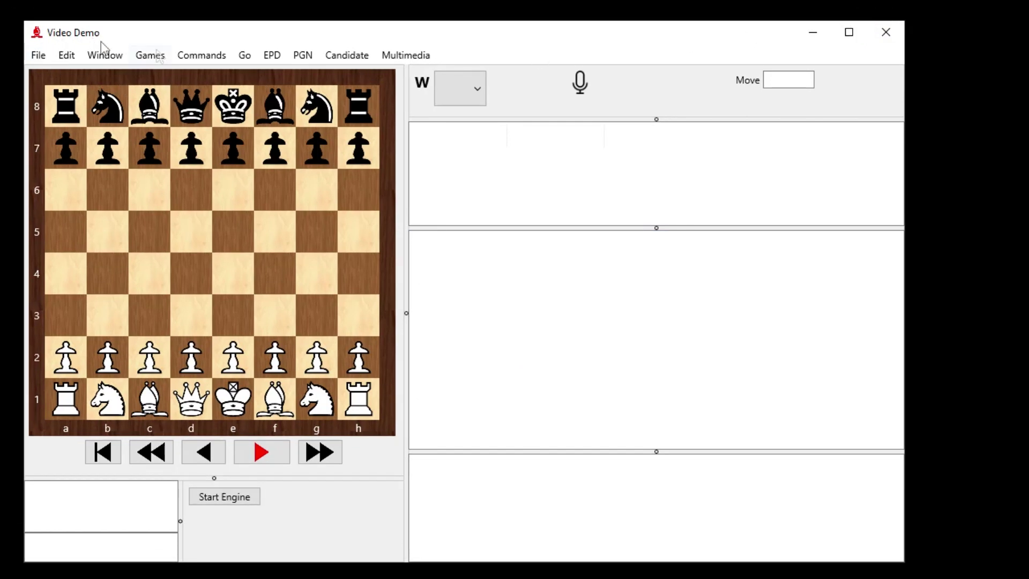
- Import the games from Mike.PGN into the Video Demo ebook with yellow novelty highlighting turned off
{"action": "left_click", "coordinate": [306, 56]}
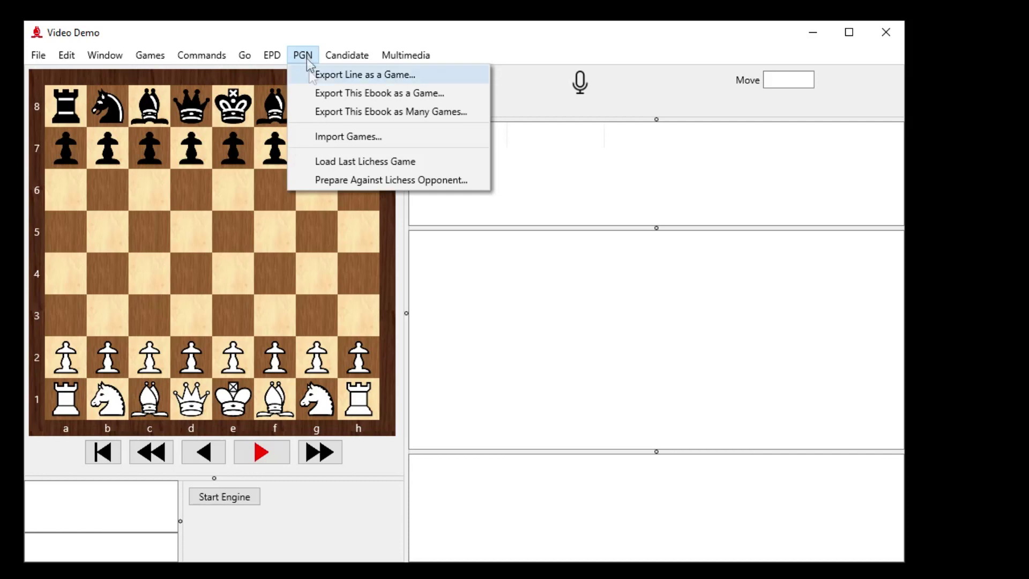
{"action": "left_click", "coordinate": [322, 138]}
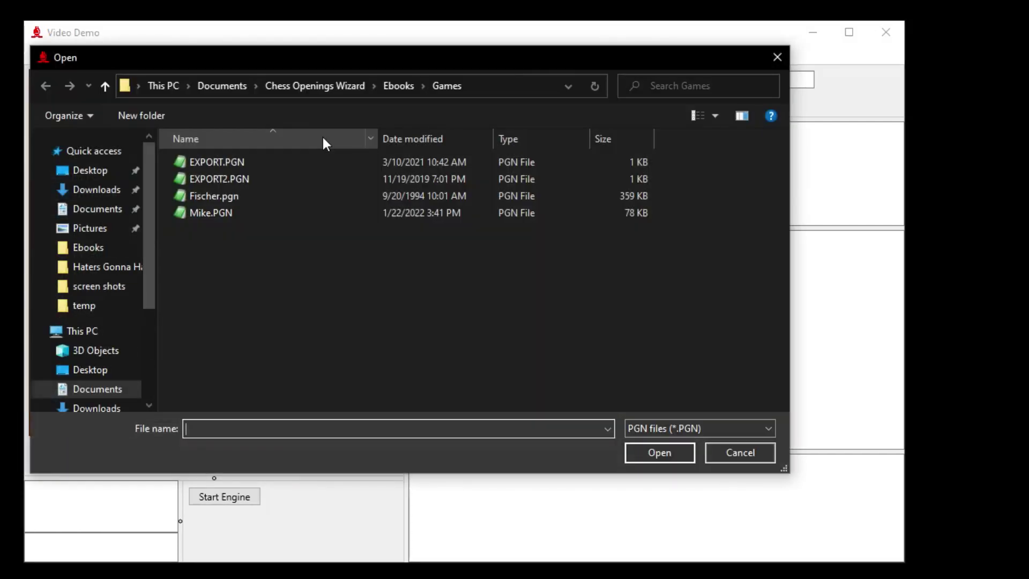
{"action": "left_click", "coordinate": [209, 213]}
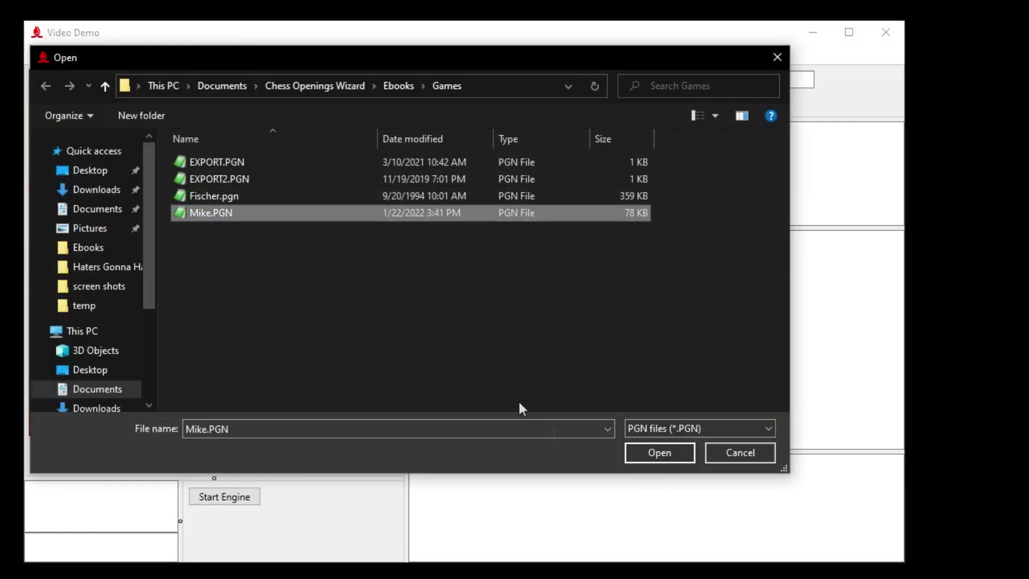
{"action": "left_click", "coordinate": [660, 457]}
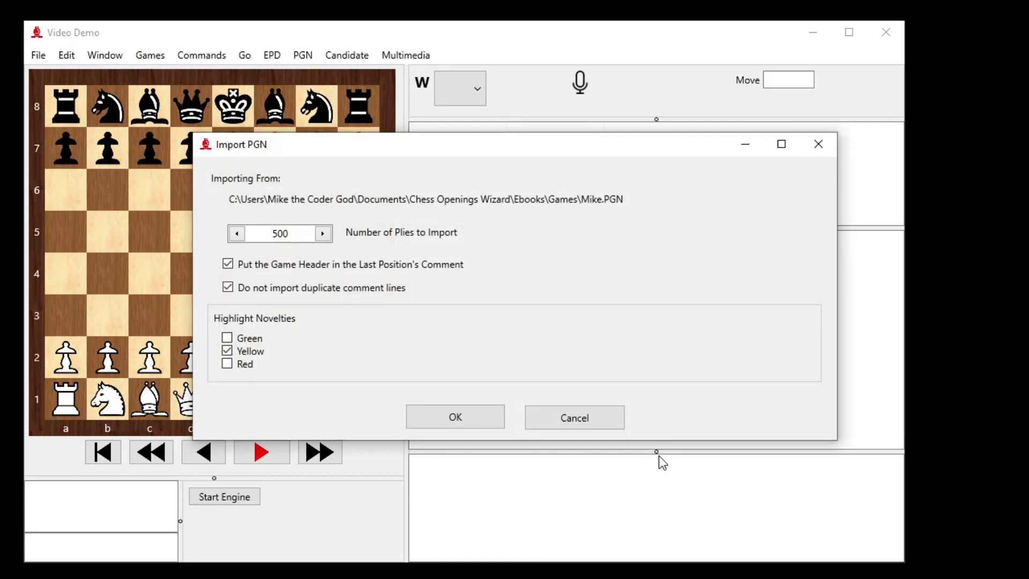
{"action": "left_click", "coordinate": [227, 352]}
{"action": "left_click", "coordinate": [464, 418]}
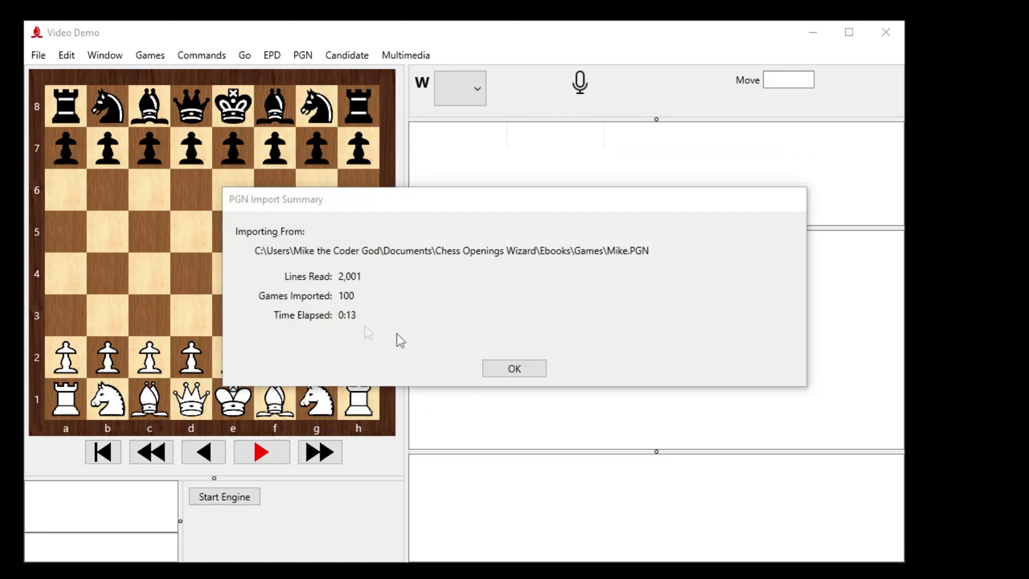
{"action": "left_click", "coordinate": [529, 370]}
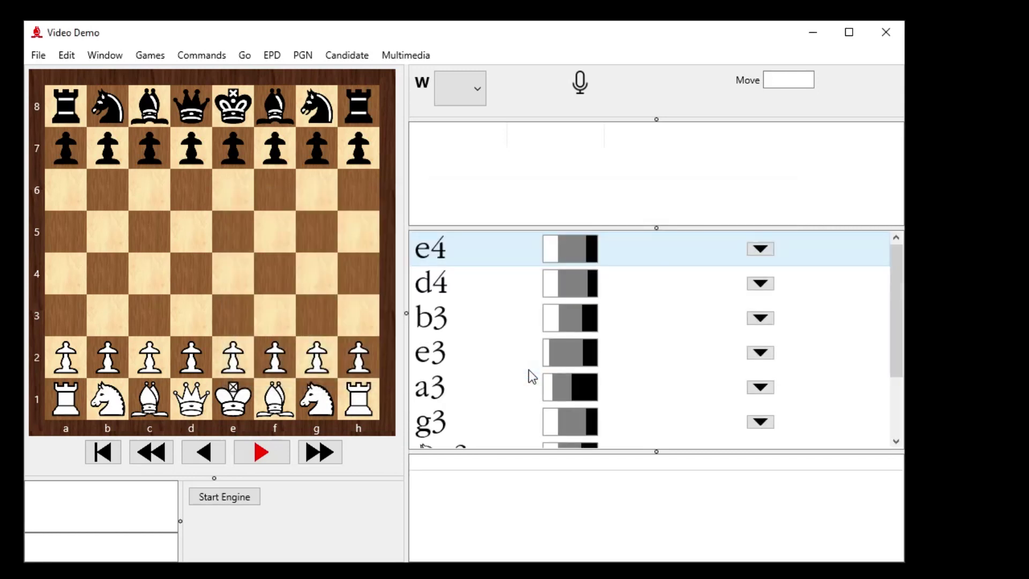
- Examine the opponent's Black replies to 1.e4, 1.d4 and 1.a3, returning to the starting position after each
{"action": "left_click", "coordinate": [483, 252]}
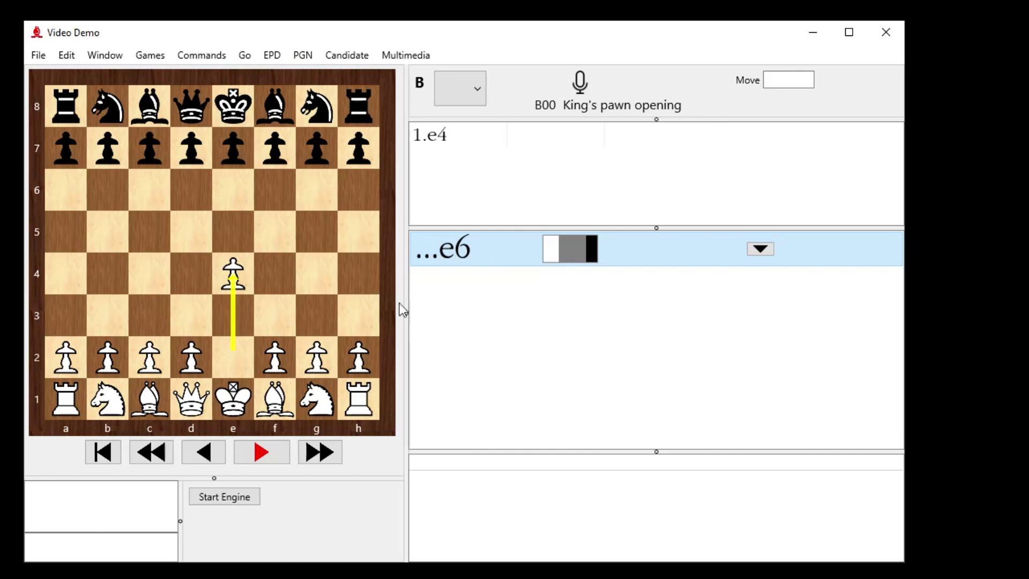
{"action": "left_click", "coordinate": [204, 452]}
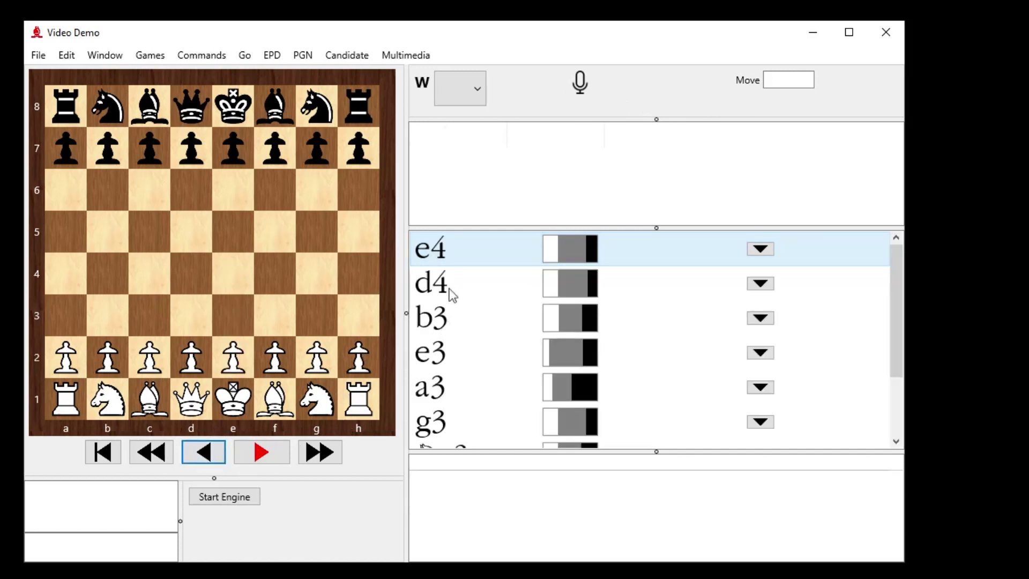
{"action": "left_click", "coordinate": [452, 292]}
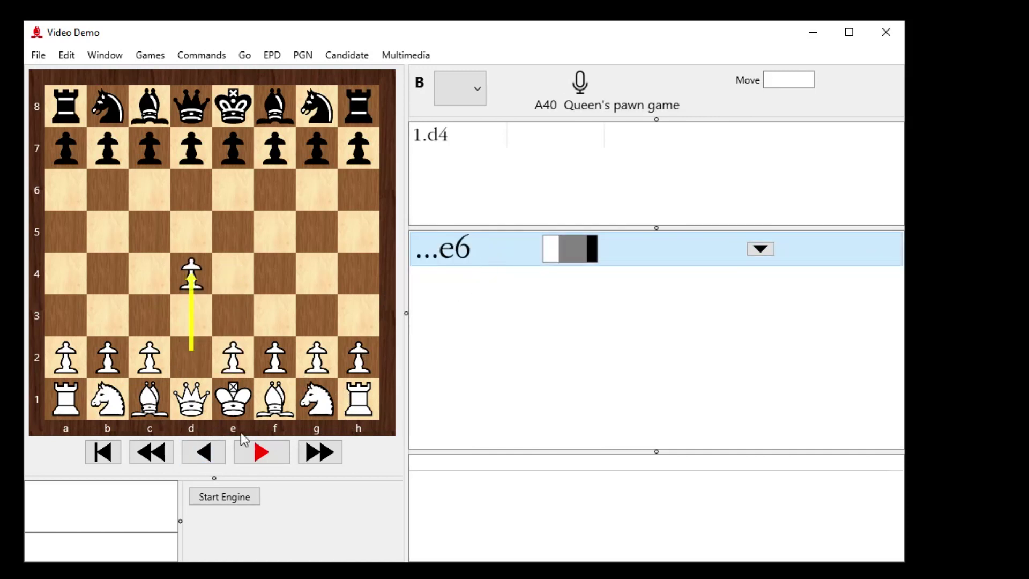
{"action": "left_click", "coordinate": [200, 458]}
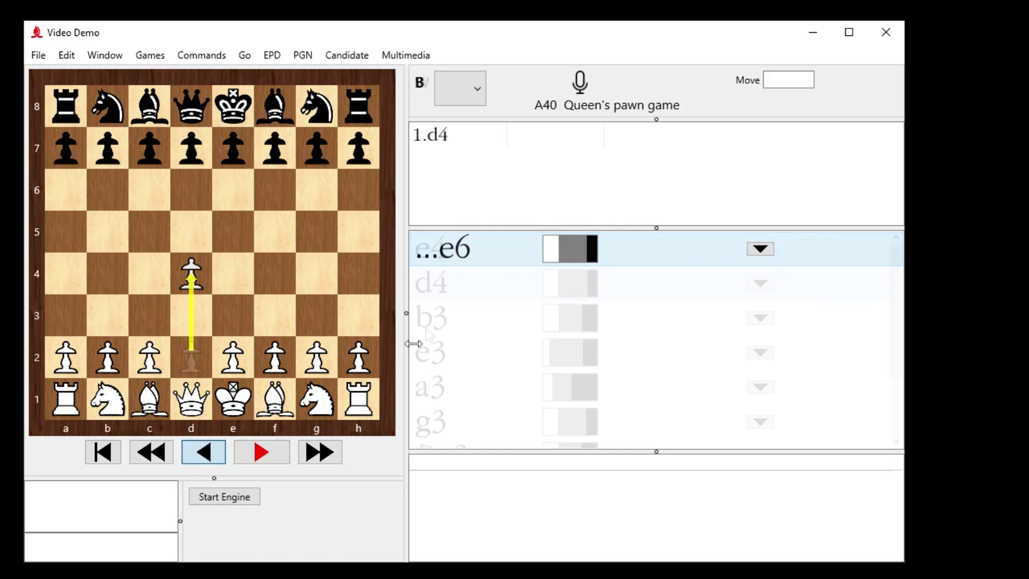
{"action": "left_click", "coordinate": [439, 390]}
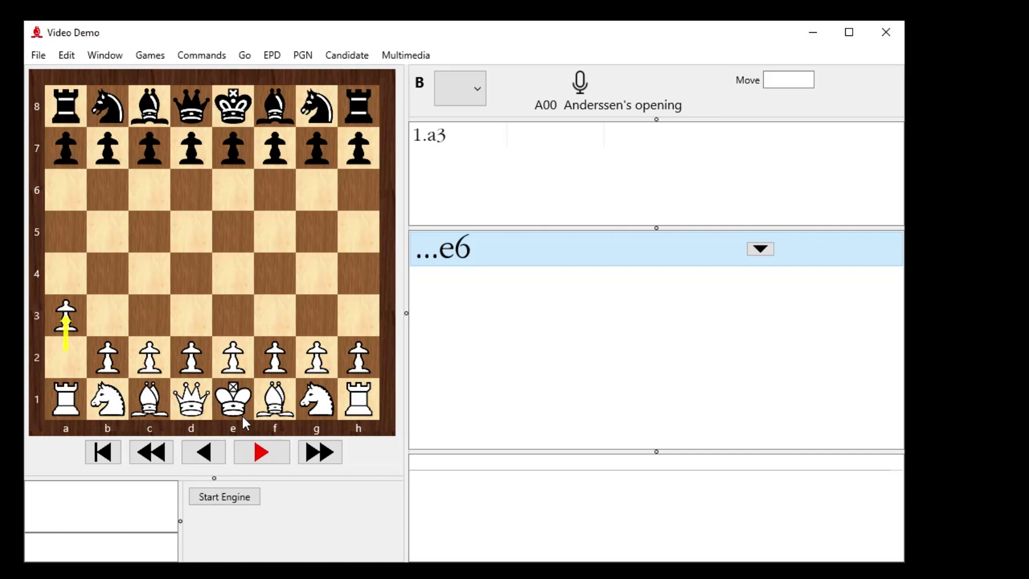
{"action": "left_click", "coordinate": [210, 454]}
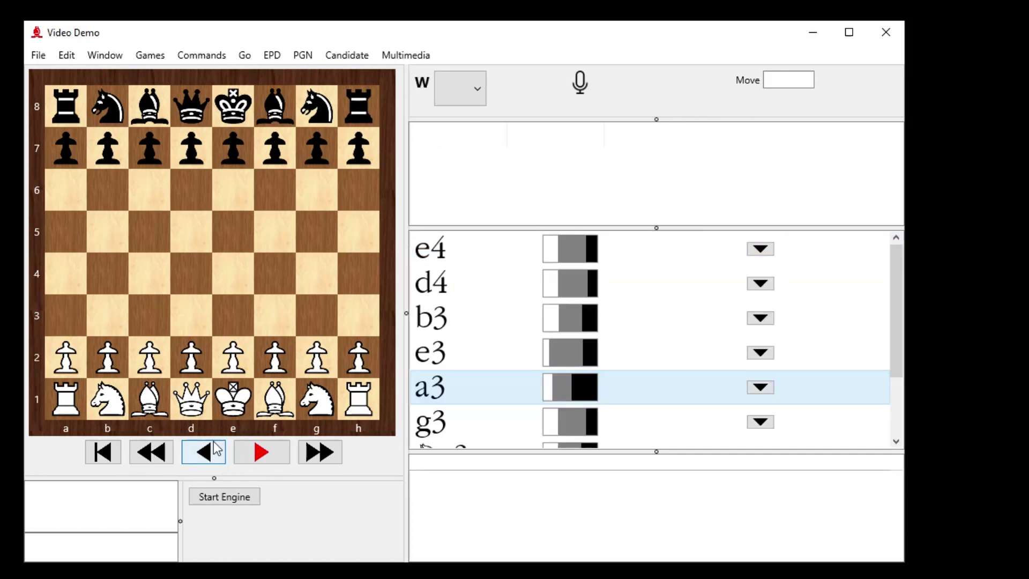
- Find and name up to 100 leaf nodes with the sequential name Leaf Node, starting at number 1, without overwriting existing names
{"action": "left_click", "coordinate": [200, 55]}
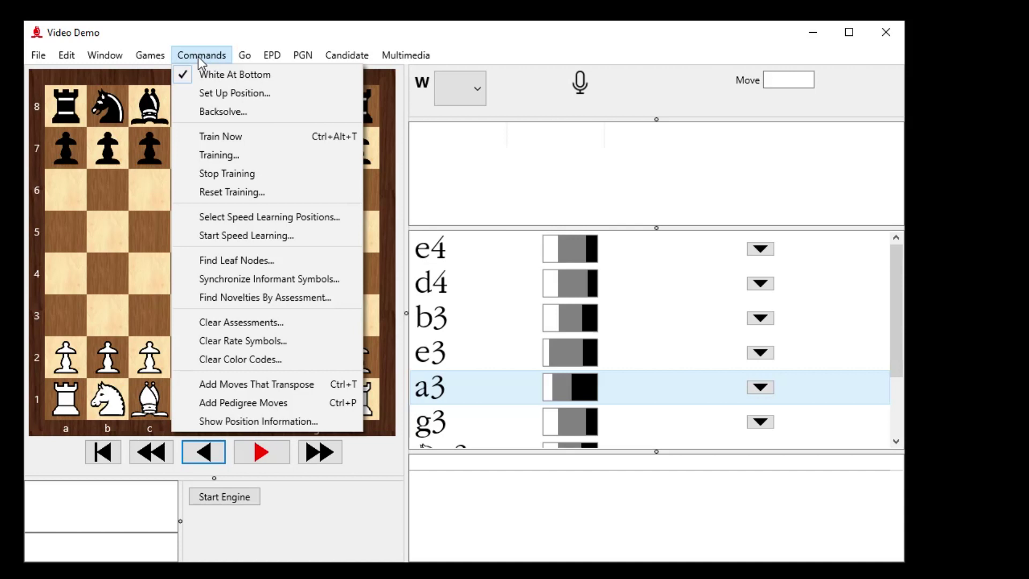
{"action": "left_click", "coordinate": [225, 262]}
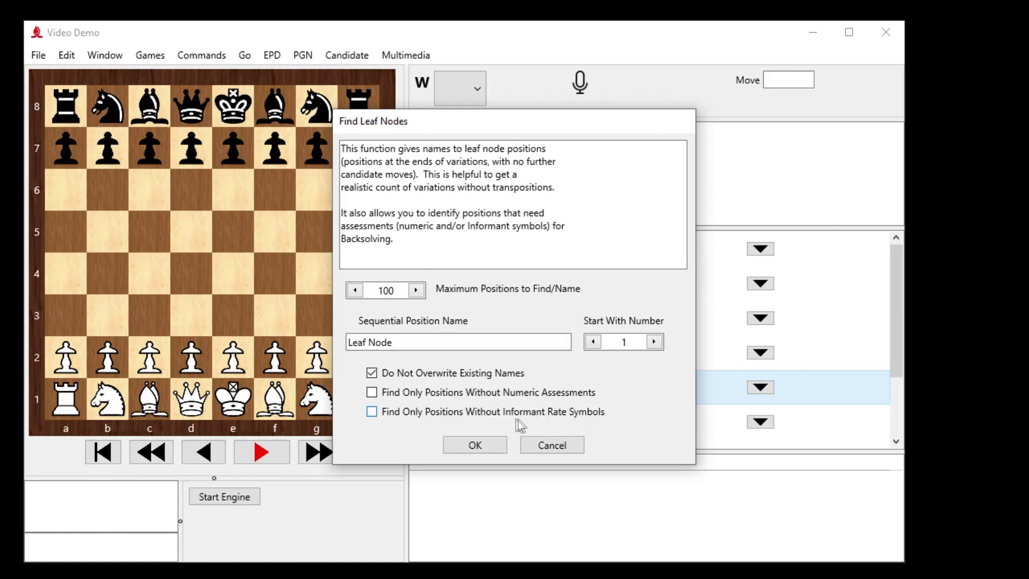
{"action": "left_click", "coordinate": [488, 445]}
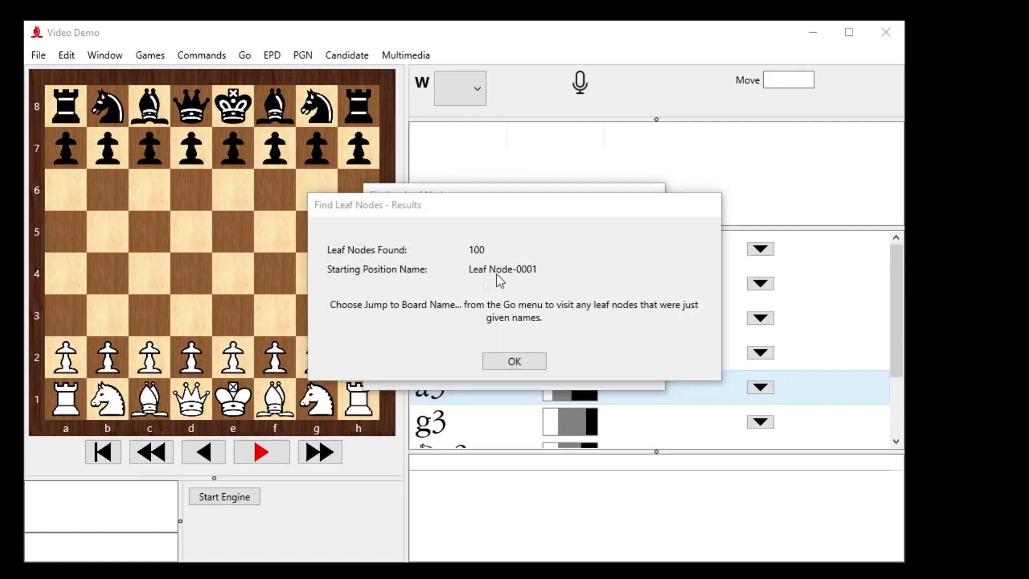
{"action": "left_click", "coordinate": [523, 363]}
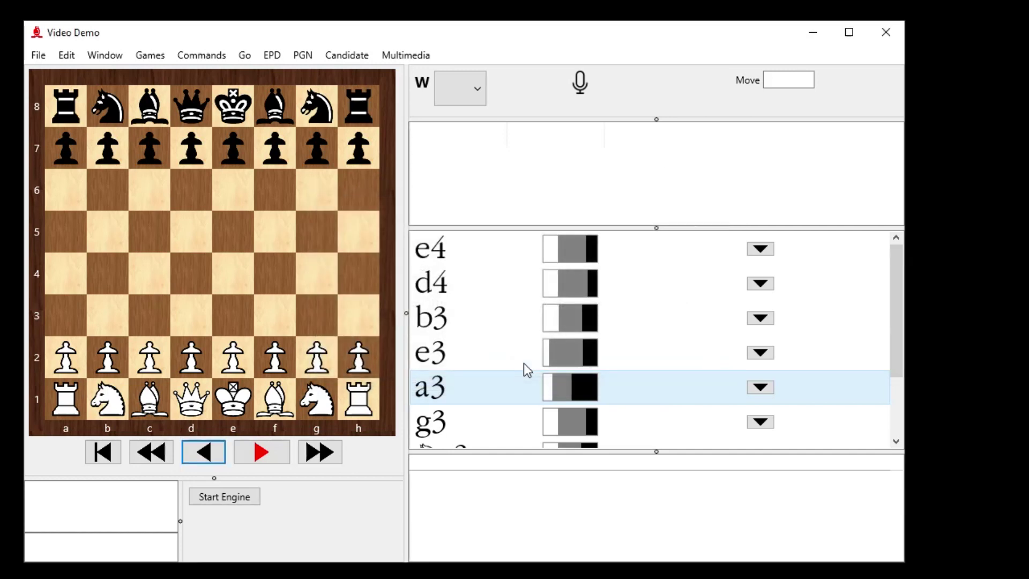
- Backsolve the ebook from the starting position of chess, including numeric assessments, Informant rates, accumulations of variations and named positions
{"action": "left_click", "coordinate": [201, 57]}
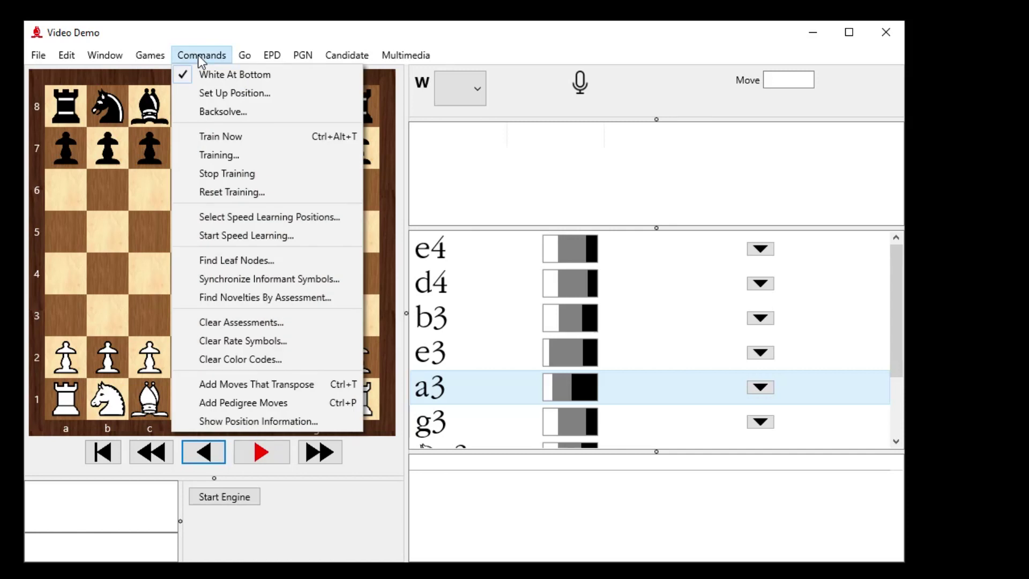
{"action": "left_click", "coordinate": [218, 111]}
{"action": "left_click", "coordinate": [584, 348]}
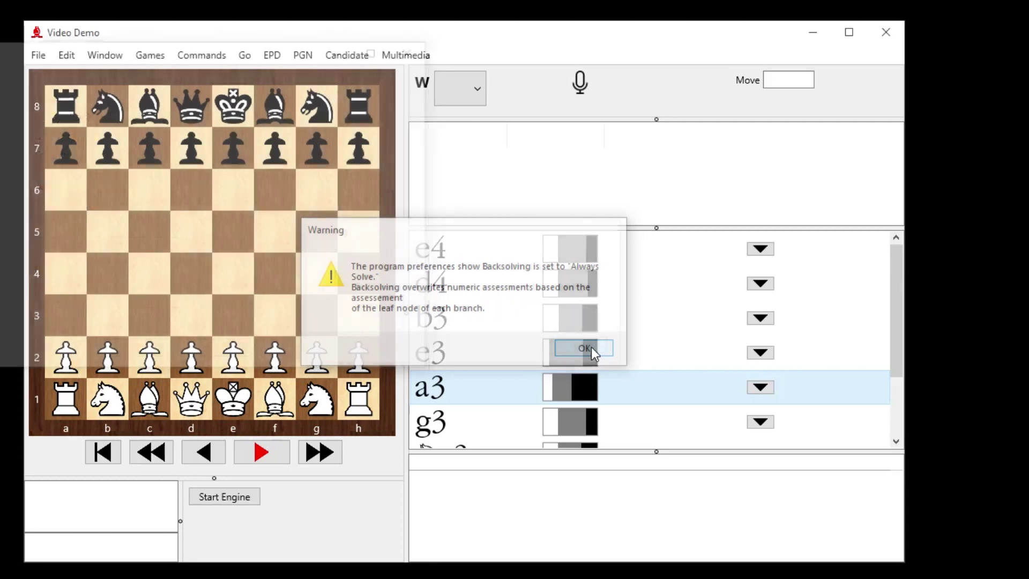
{"action": "left_click_drag", "start_coordinate": [152, 44], "coordinate": [454, 173]}
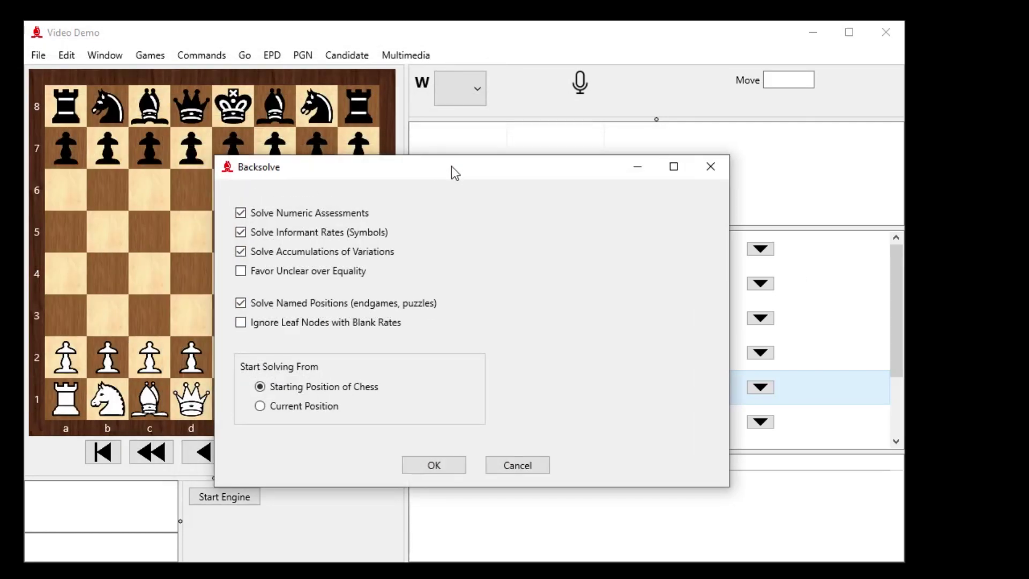
{"action": "left_click", "coordinate": [434, 465]}
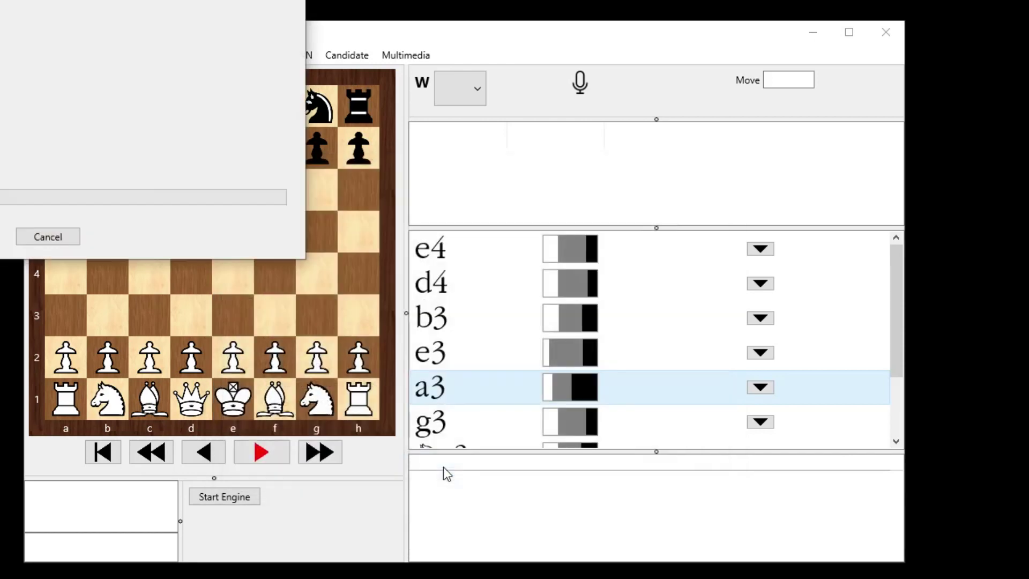
{"action": "left_click_drag", "start_coordinate": [292, 5], "coordinate": [466, 104]}
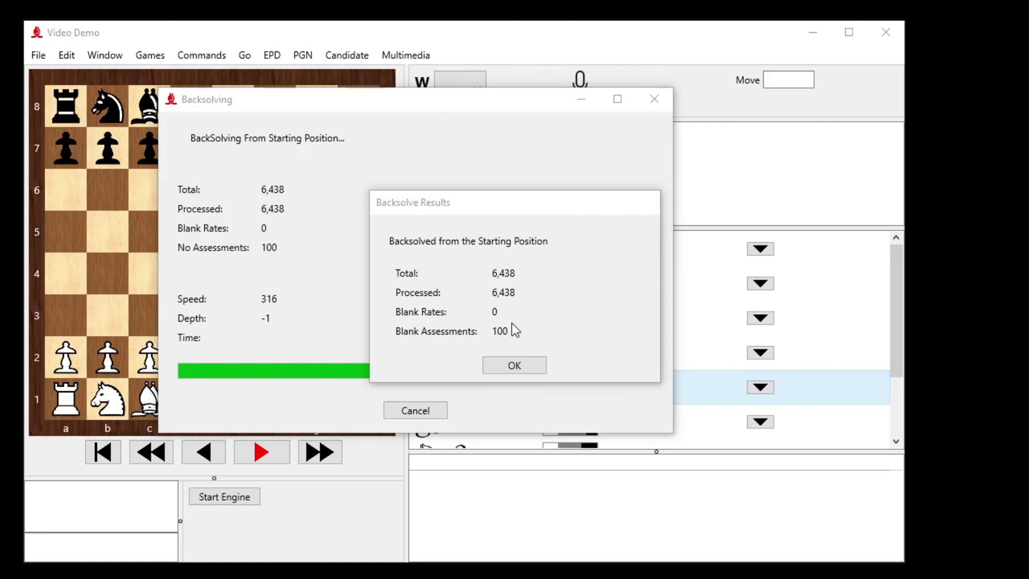
{"action": "left_click", "coordinate": [522, 364]}
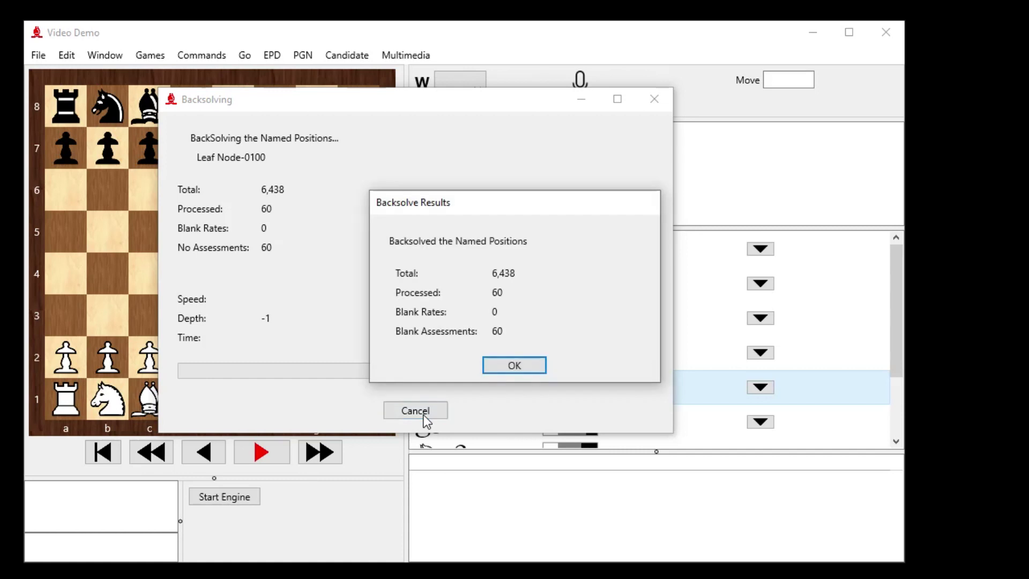
{"action": "left_click", "coordinate": [515, 364]}
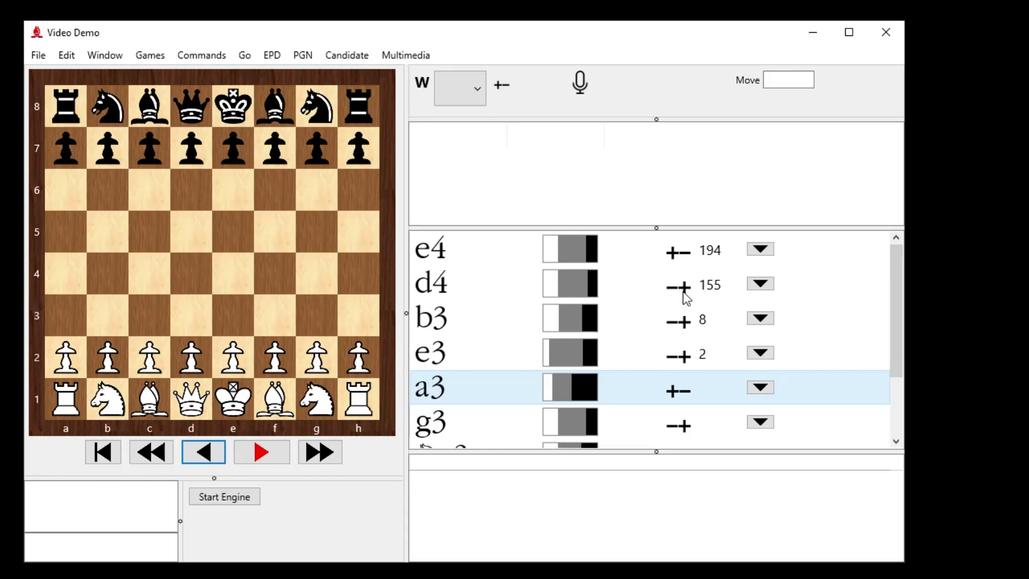
- Go to the position after 1.d4 e6 and start engine analysis on it
{"action": "left_click", "coordinate": [456, 290]}
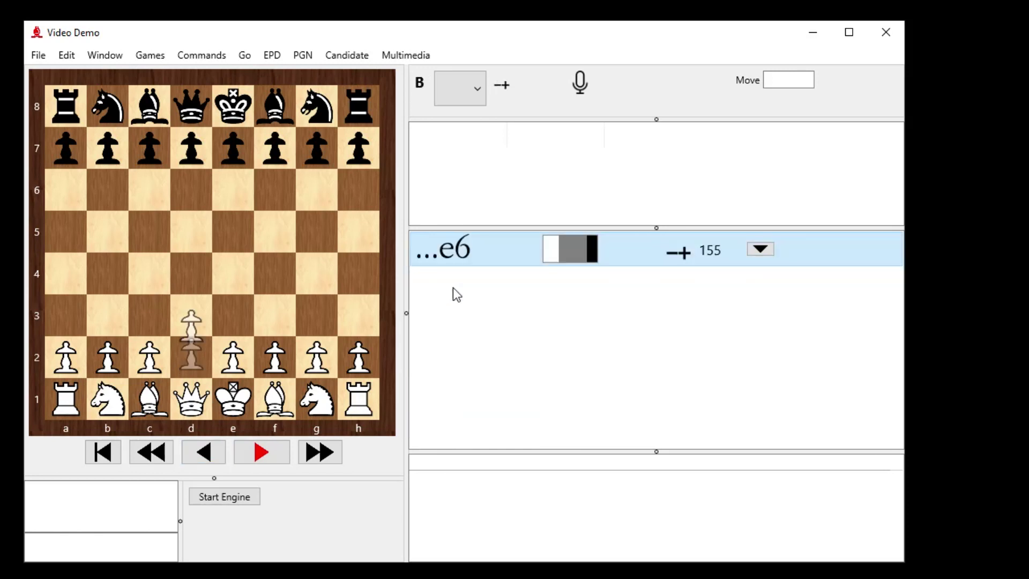
{"action": "left_click", "coordinate": [493, 255]}
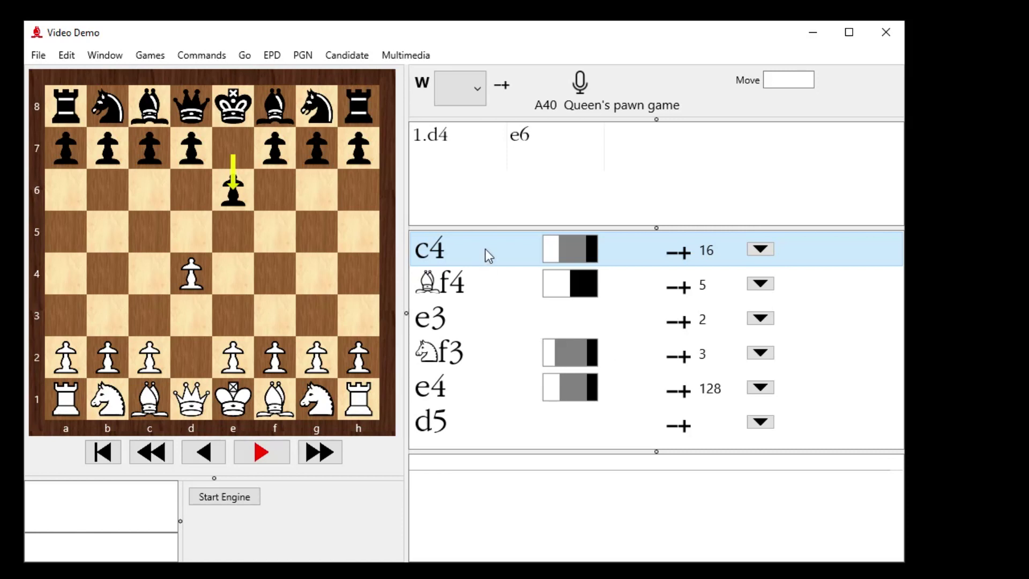
{"action": "left_click", "coordinate": [193, 59]}
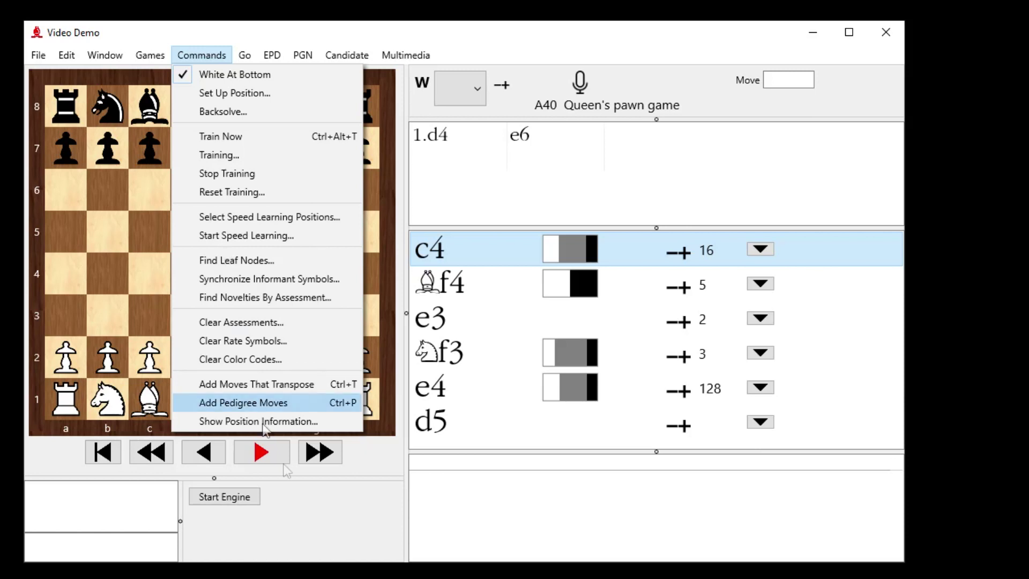
{"action": "left_click", "coordinate": [241, 402]}
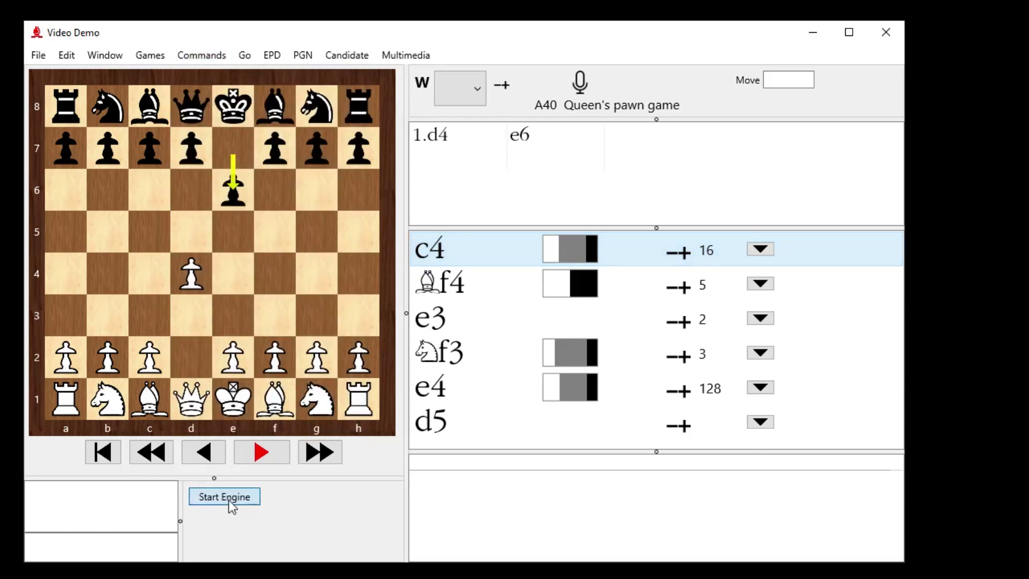
{"action": "left_click", "coordinate": [230, 502]}
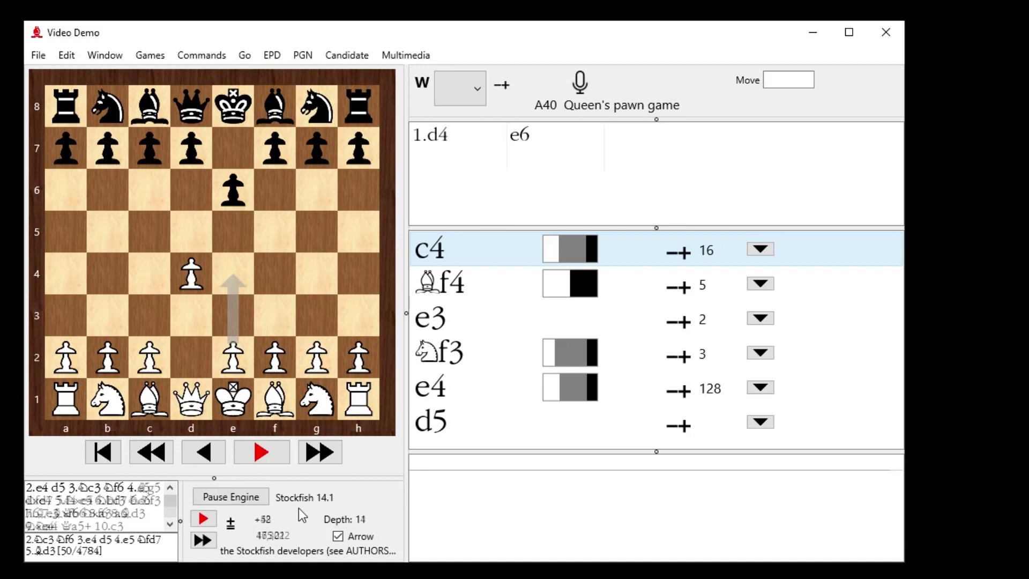
- Export only the leaf nodes from the starting position to POSITION.EPD, erasing its existing records first
{"action": "left_click", "coordinate": [274, 57]}
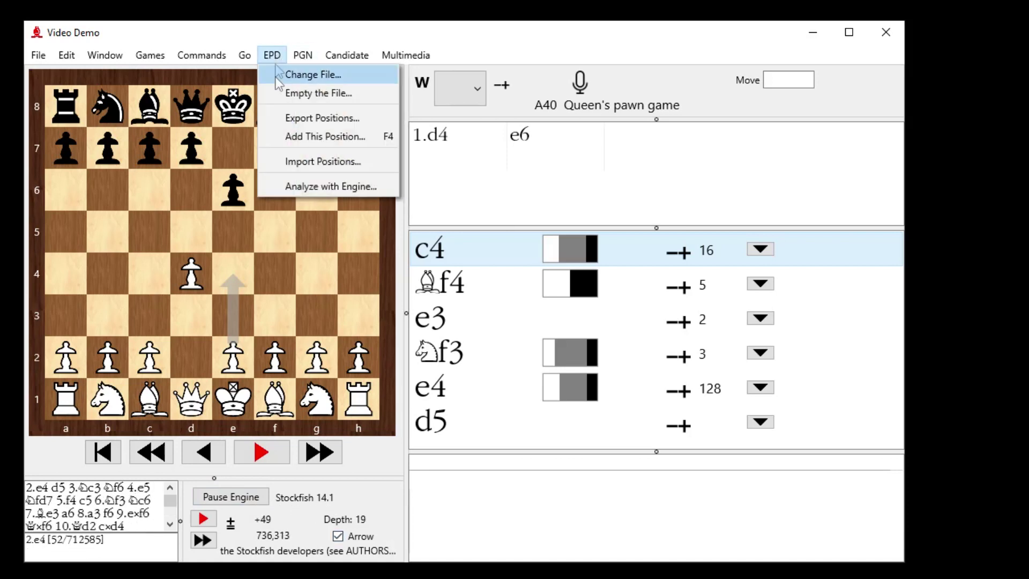
{"action": "left_click", "coordinate": [338, 119]}
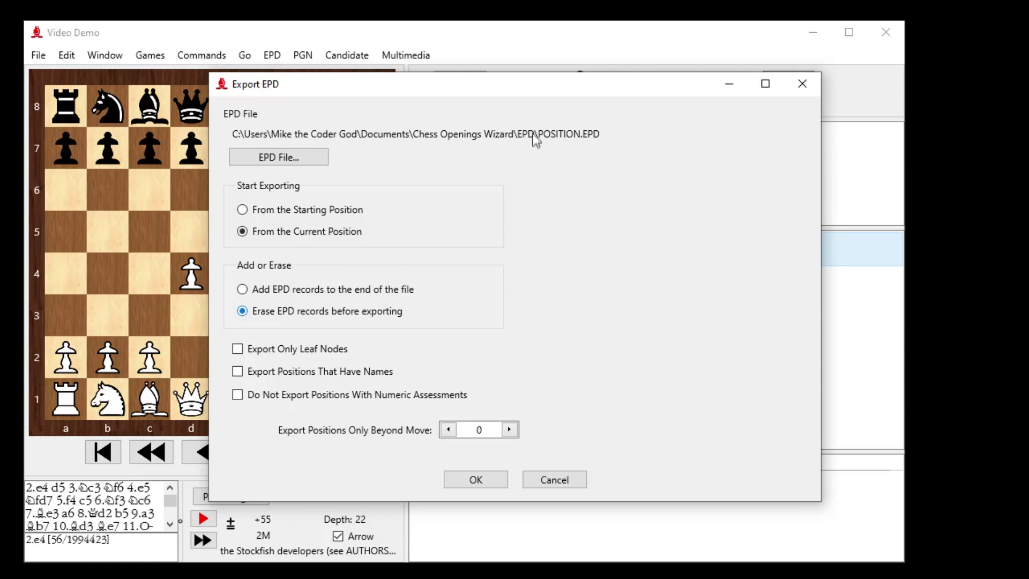
{"action": "left_click", "coordinate": [243, 210]}
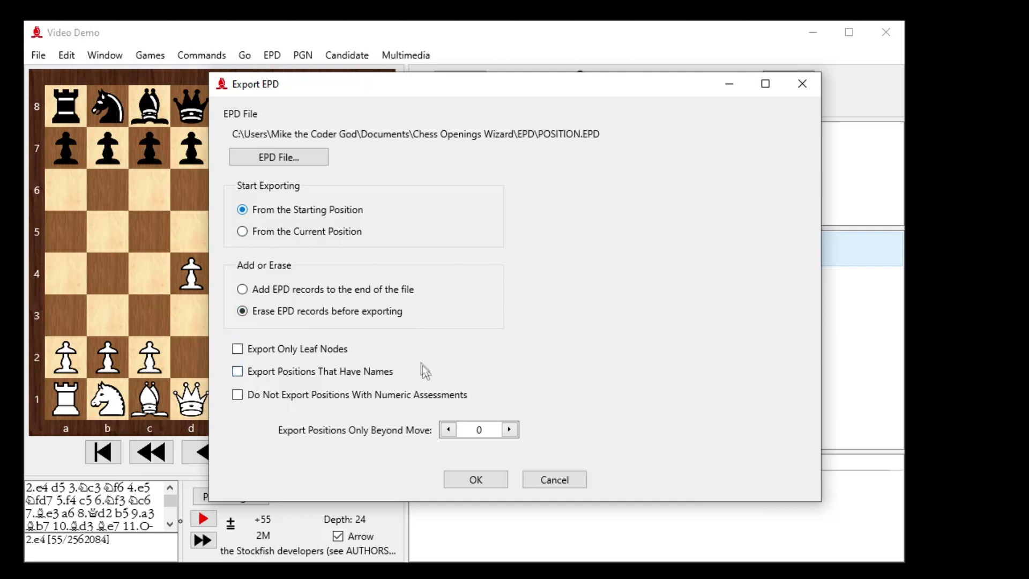
{"action": "left_click", "coordinate": [237, 349]}
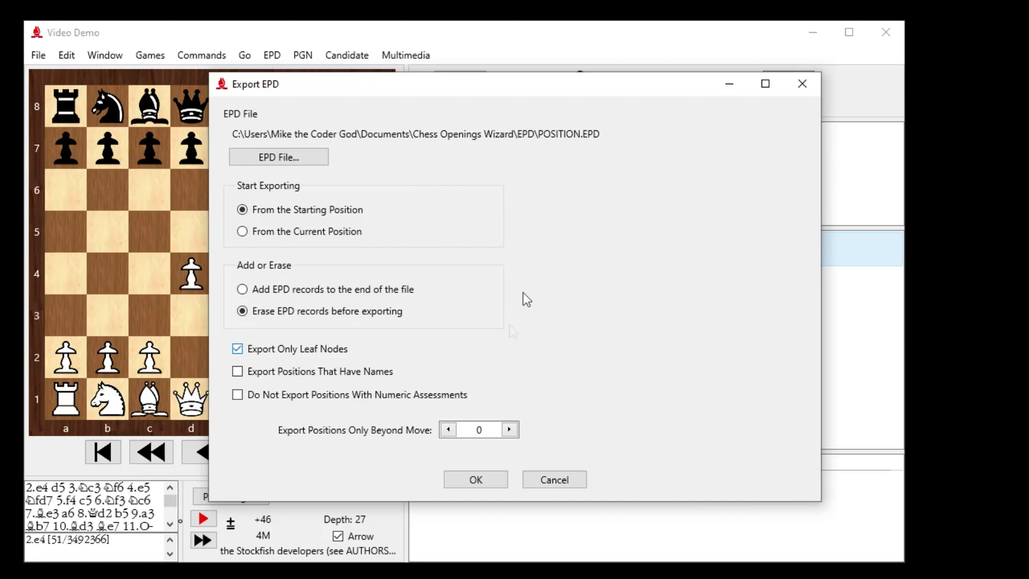
{"action": "left_click", "coordinate": [482, 480]}
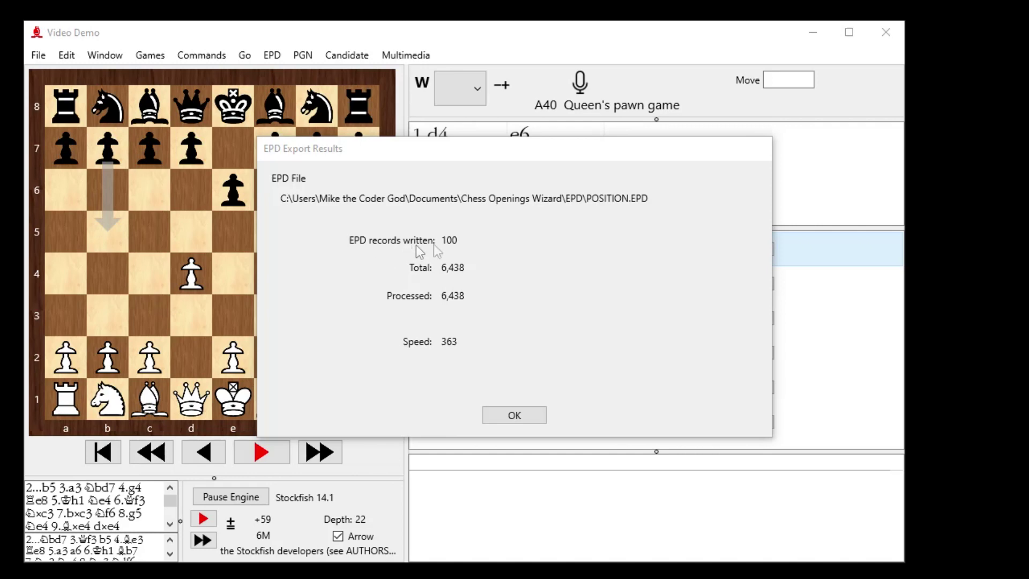
{"action": "left_click", "coordinate": [515, 416]}
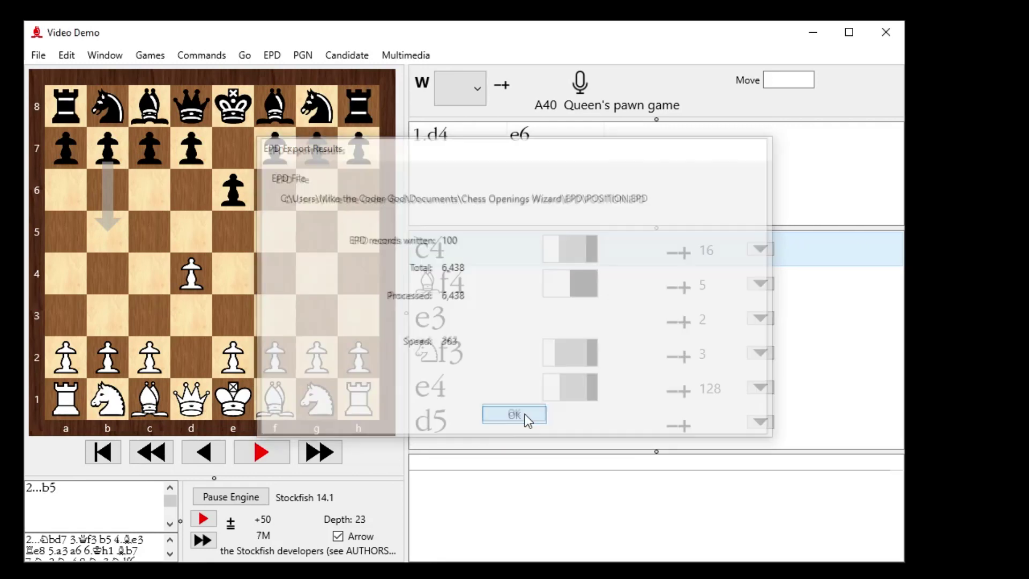
- Choose POSITION.EPD as the file for EPD analysis with the engine
{"action": "left_click", "coordinate": [272, 55]}
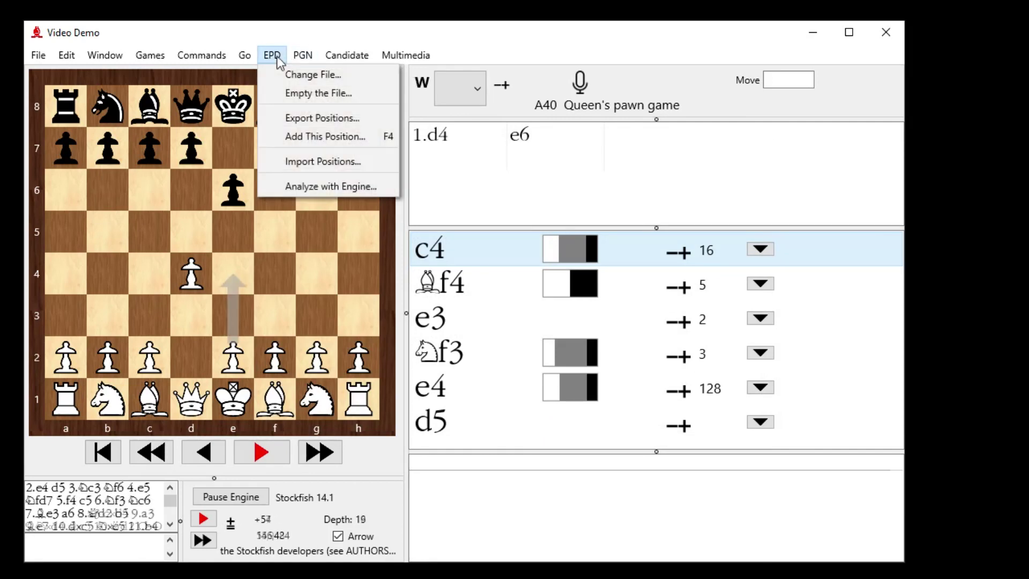
{"action": "left_click", "coordinate": [330, 186]}
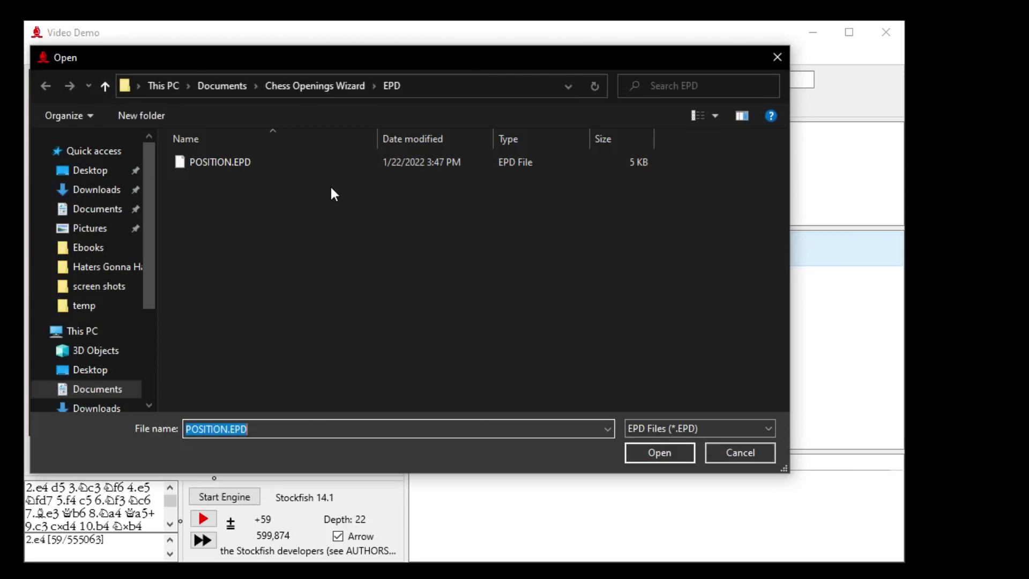
{"action": "left_click", "coordinate": [211, 161]}
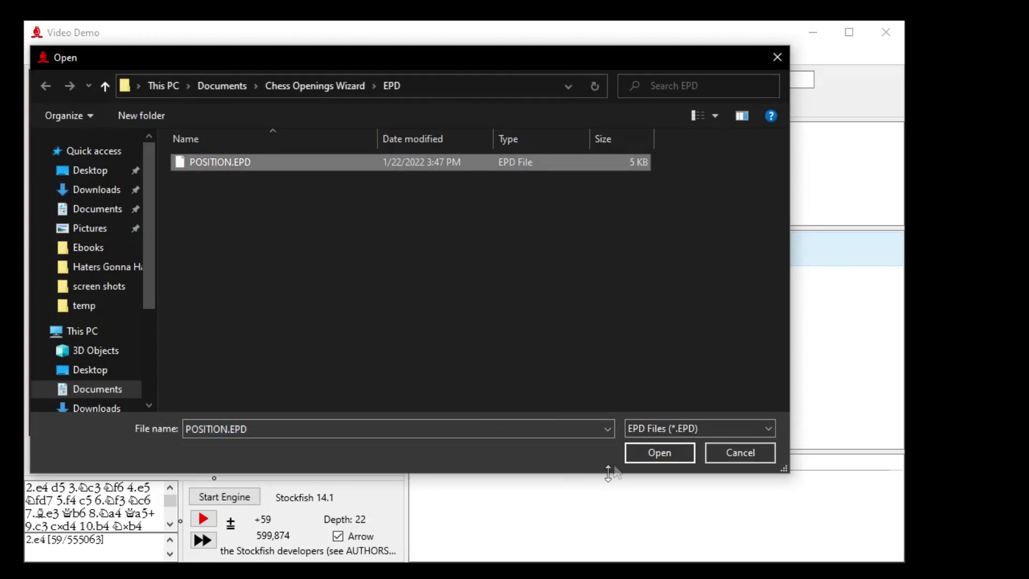
{"action": "left_click", "coordinate": [667, 452]}
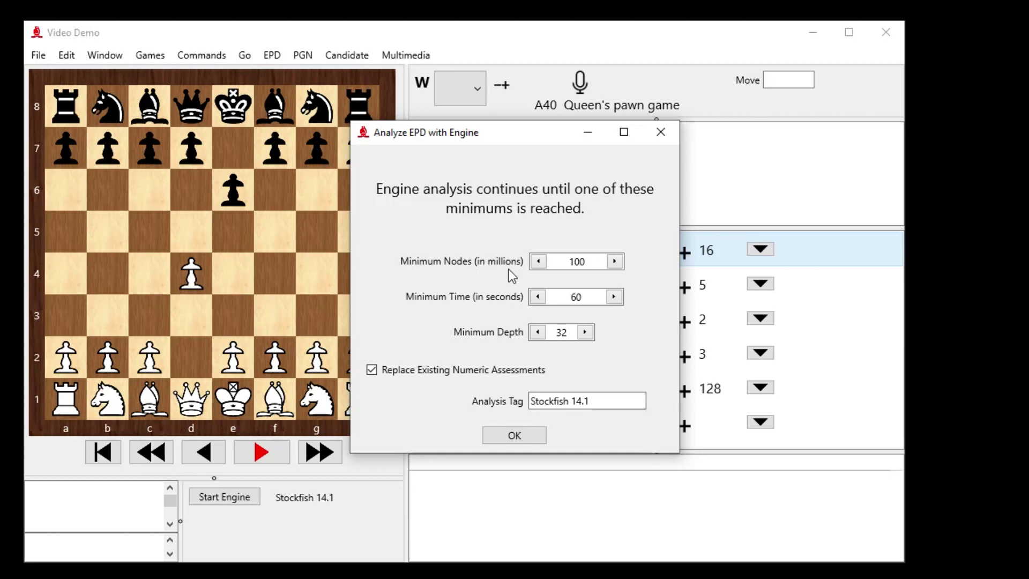
- Run the EPD analysis with minimum nodes of 1 million, minimum time of 2 seconds and the analysis tag "Stockfish 14.1 2 sec"
{"action": "double_click", "coordinate": [594, 260]}
{"action": "type", "text": "1"}
{"action": "double_click", "coordinate": [578, 295]}
{"action": "type", "text": "2"}
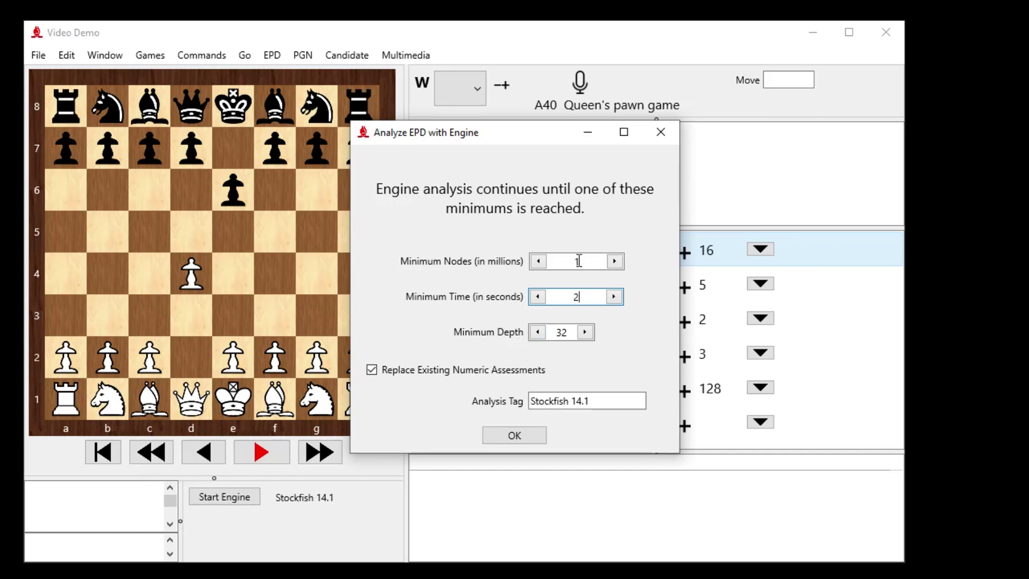
{"action": "double_click", "coordinate": [575, 295]}
{"action": "key", "text": "BackSpace"}
{"action": "type", "text": "2"}
{"action": "left_click", "coordinate": [602, 400]}
{"action": "type", "text": "2"}
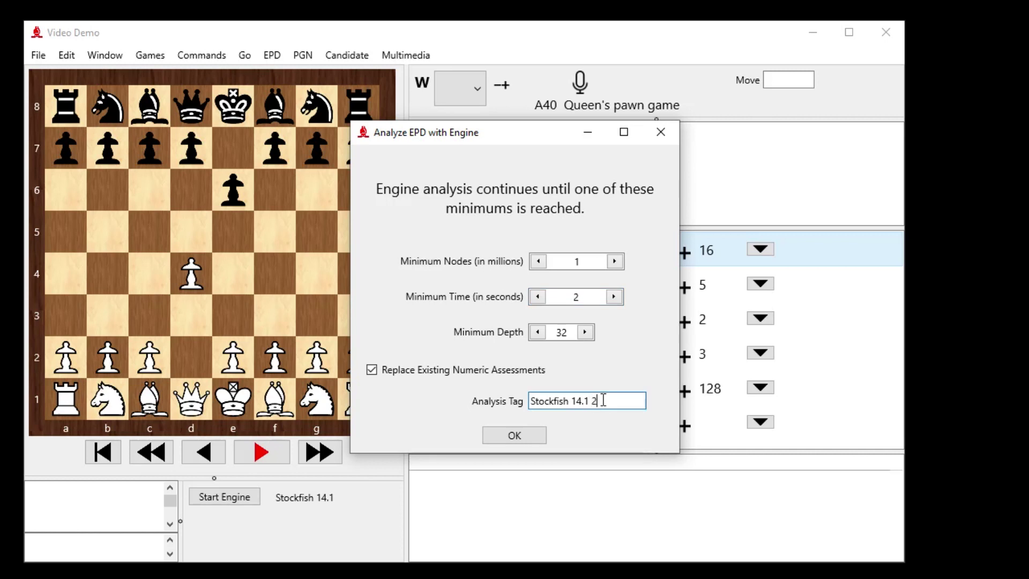
{"action": "type", "text": "sec"}
{"action": "left_click", "coordinate": [529, 435]}
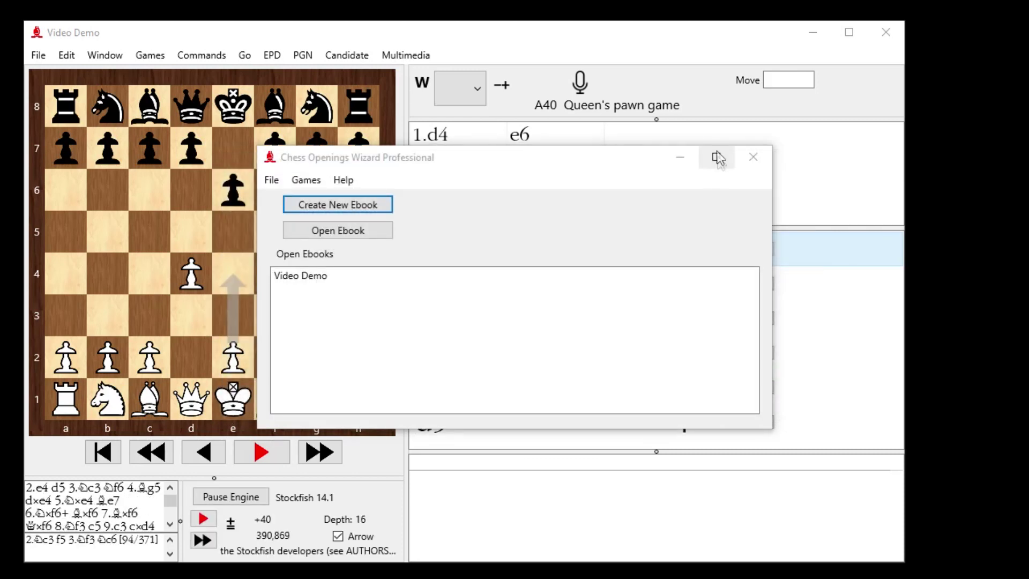
- Pause the engine and find up to 100 novelties by assessment in leaf nodes only, naming the positions Novelty starting with 1
{"action": "left_click", "coordinate": [661, 41]}
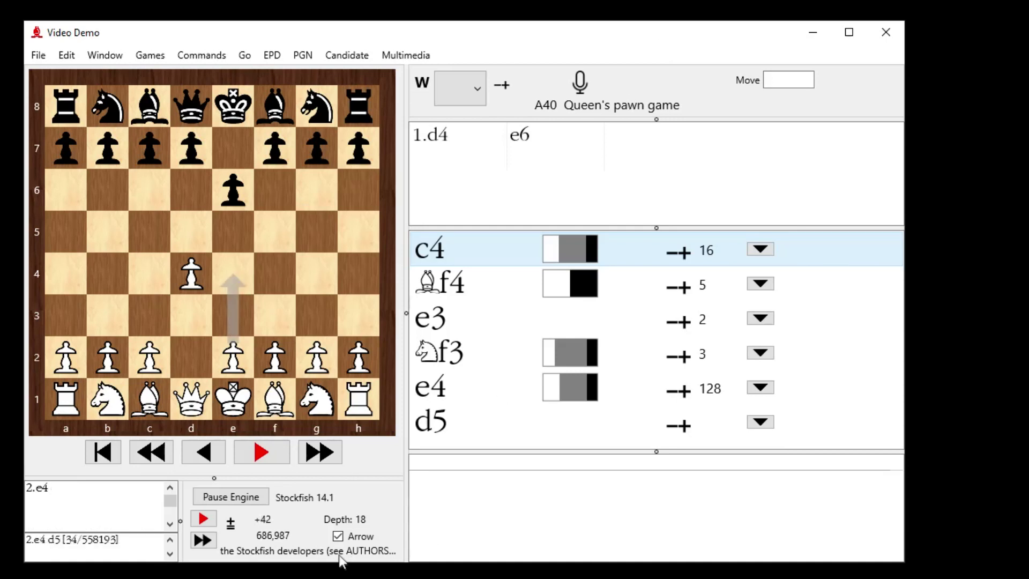
{"action": "left_click", "coordinate": [236, 497]}
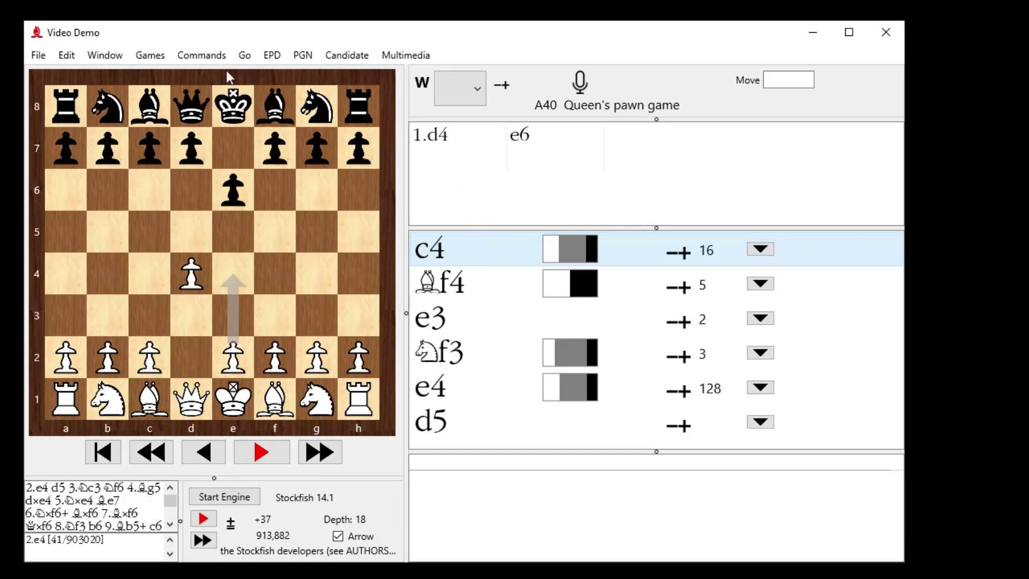
{"action": "left_click", "coordinate": [197, 56]}
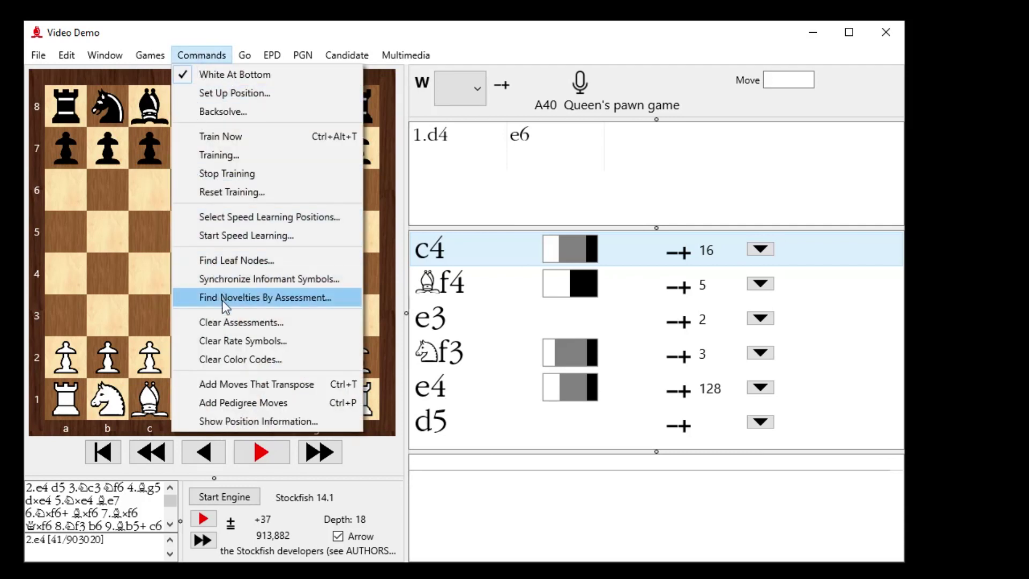
{"action": "left_click", "coordinate": [264, 302]}
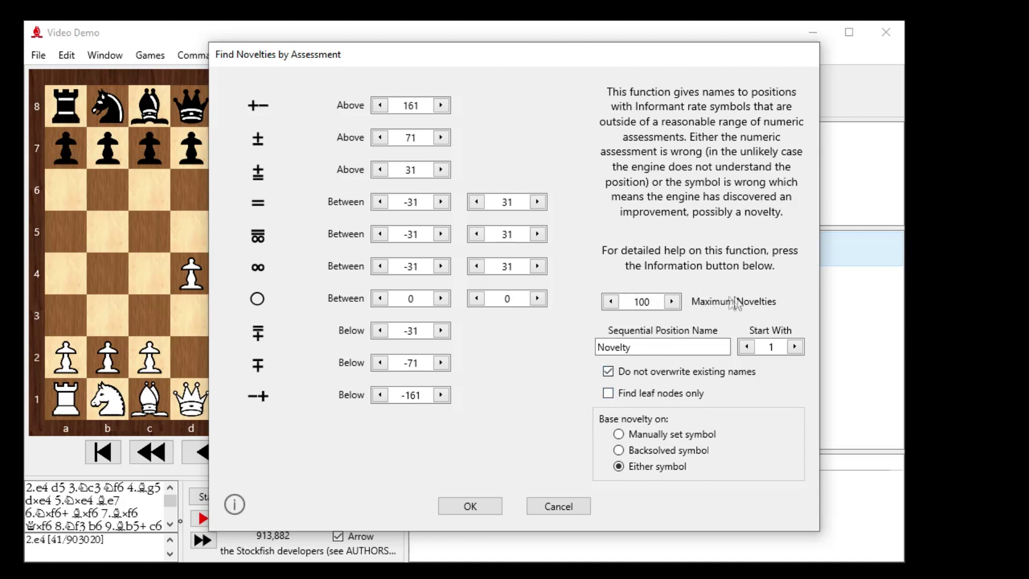
{"action": "double_click", "coordinate": [637, 345]}
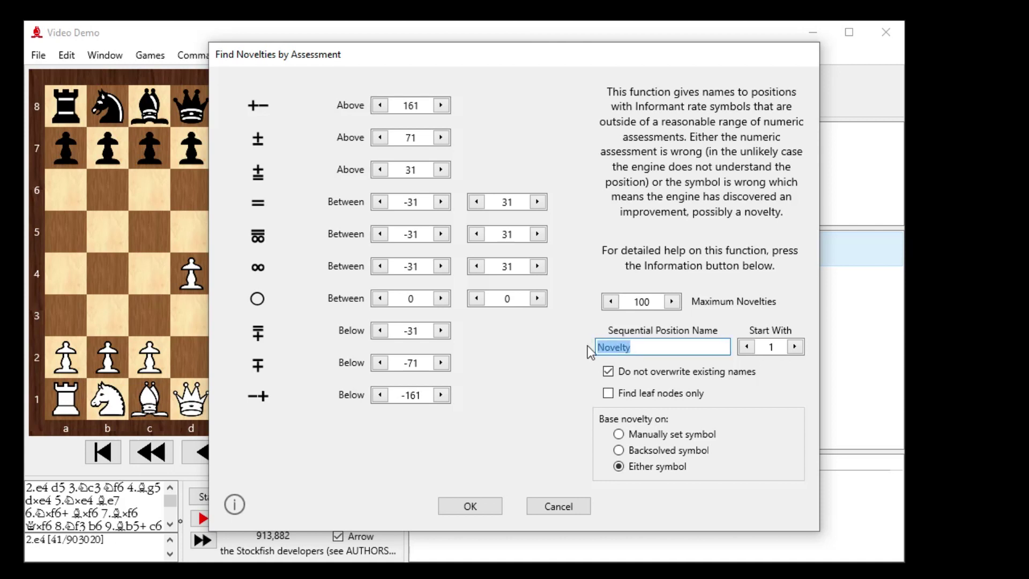
{"action": "double_click", "coordinate": [769, 347]}
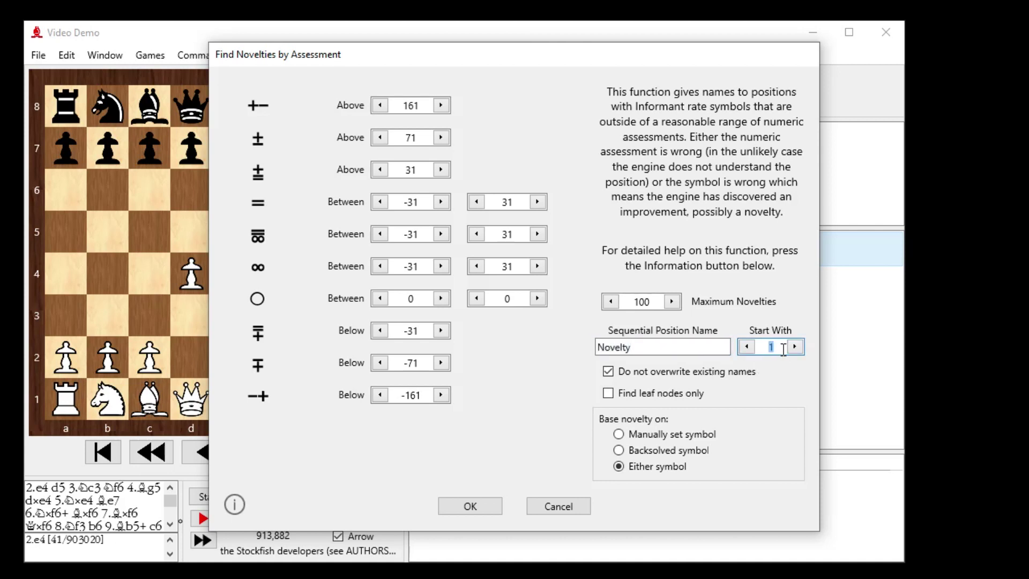
{"action": "left_click", "coordinate": [609, 392]}
{"action": "left_click", "coordinate": [484, 503]}
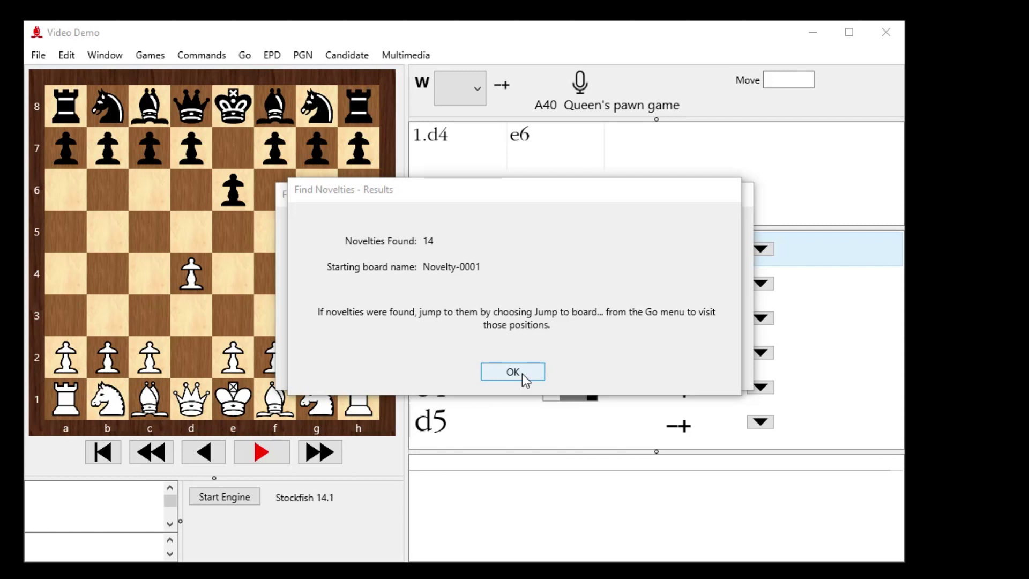
{"action": "left_click", "coordinate": [522, 374]}
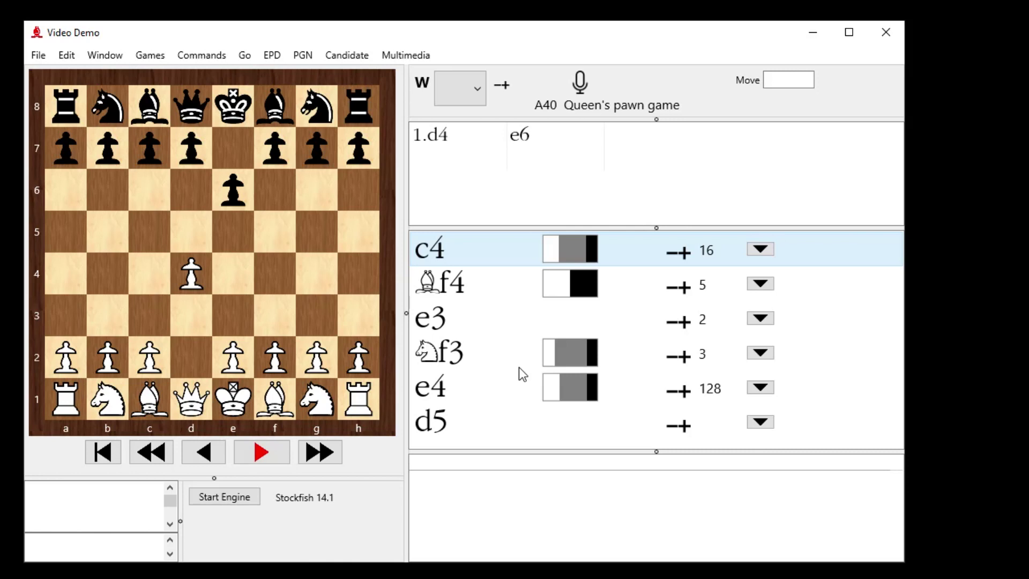
- Jump to the named board Novelty-0001
{"action": "left_click", "coordinate": [243, 55]}
{"action": "left_click", "coordinate": [293, 192]}
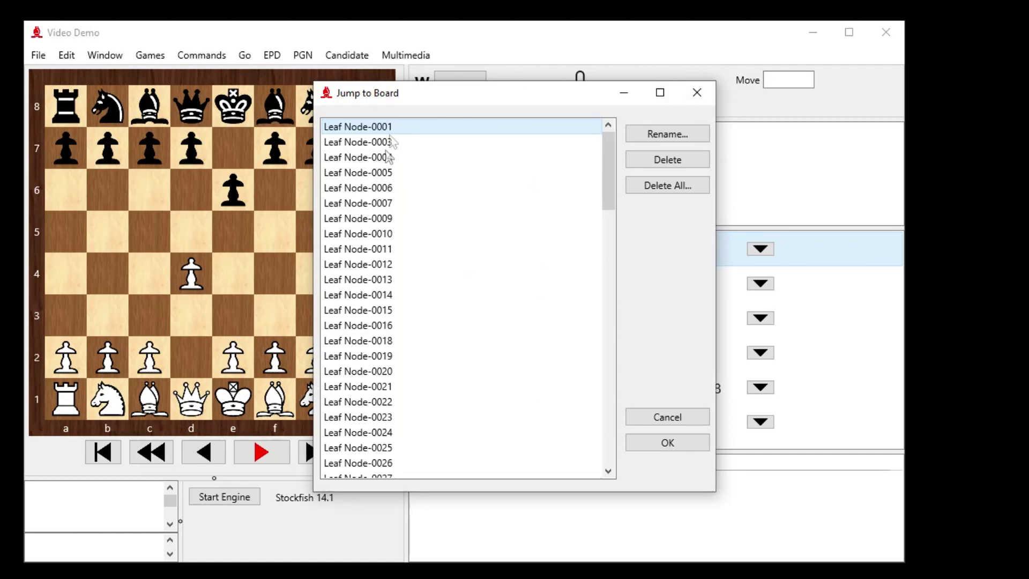
{"action": "scroll", "coordinate": [606, 210], "scroll_direction": "down", "scroll_amount": 1}
{"action": "left_click_drag", "start_coordinate": [605, 210], "coordinate": [599, 439]}
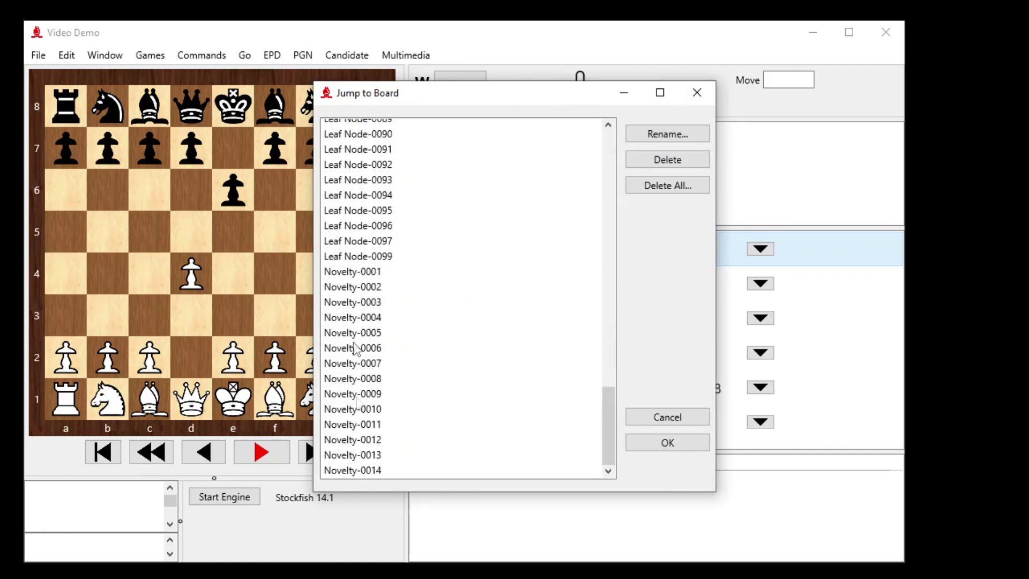
{"action": "left_click", "coordinate": [362, 274]}
{"action": "left_click", "coordinate": [363, 472]}
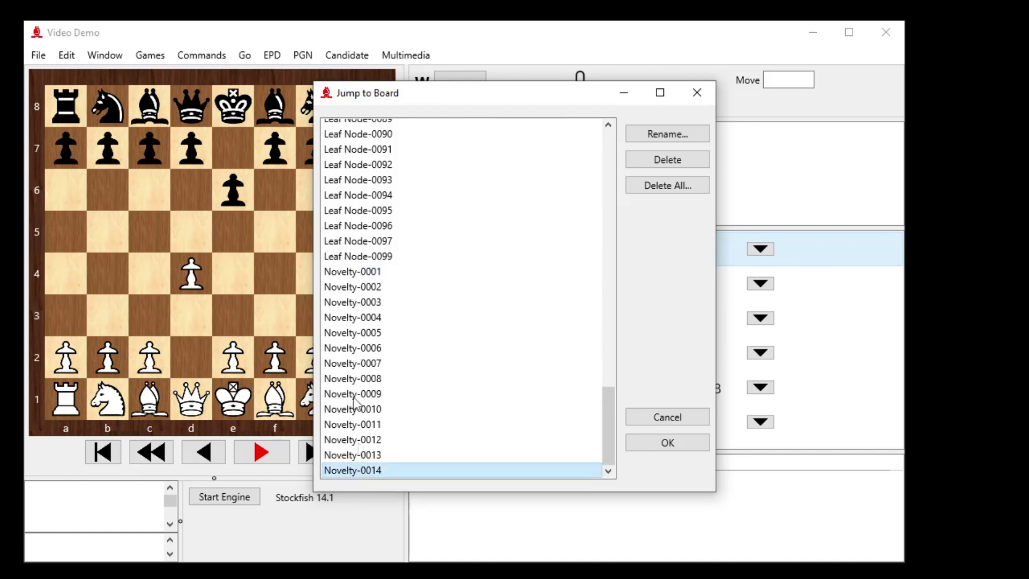
{"action": "left_click", "coordinate": [374, 273]}
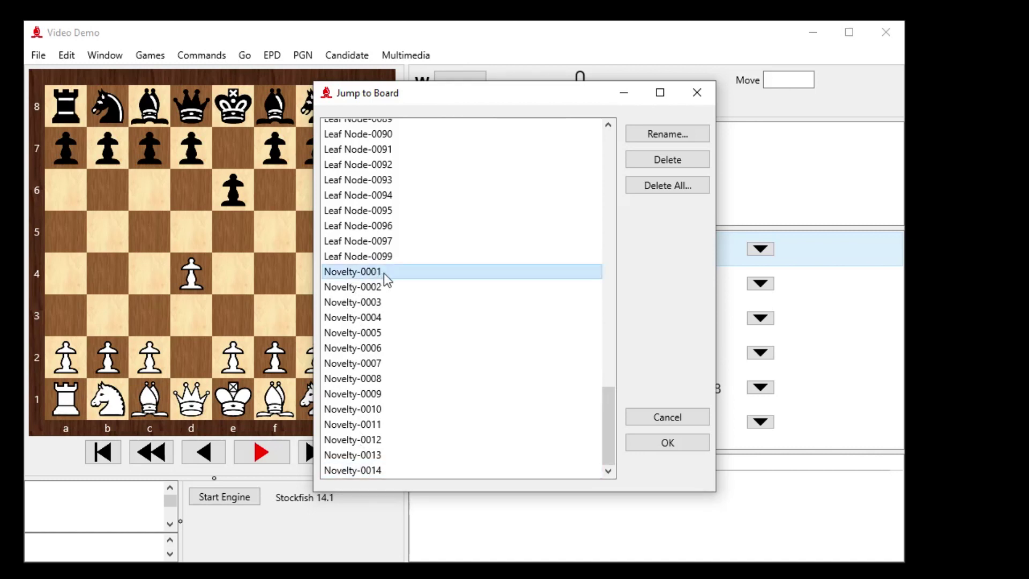
{"action": "left_click", "coordinate": [370, 470]}
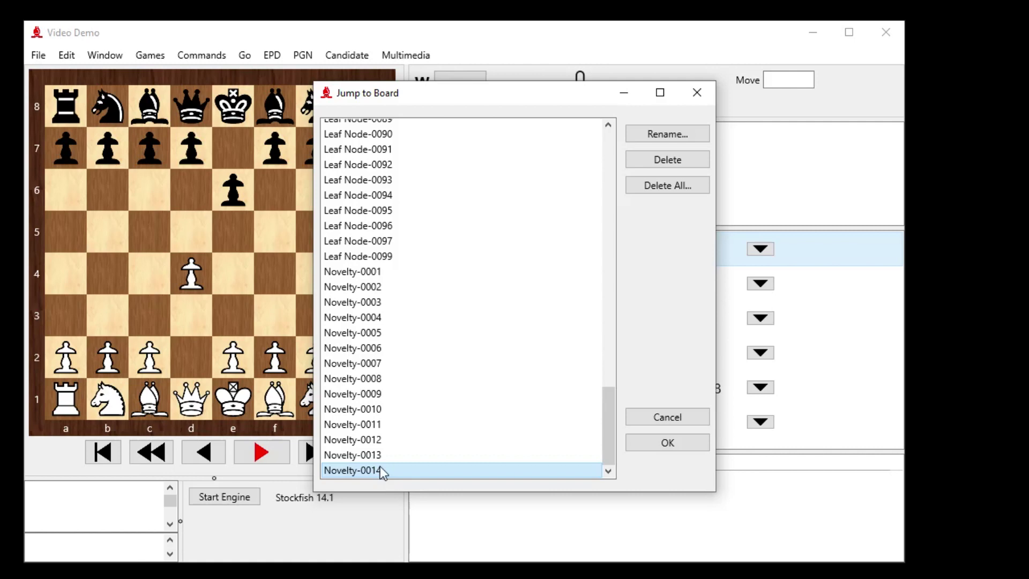
{"action": "left_click", "coordinate": [364, 273]}
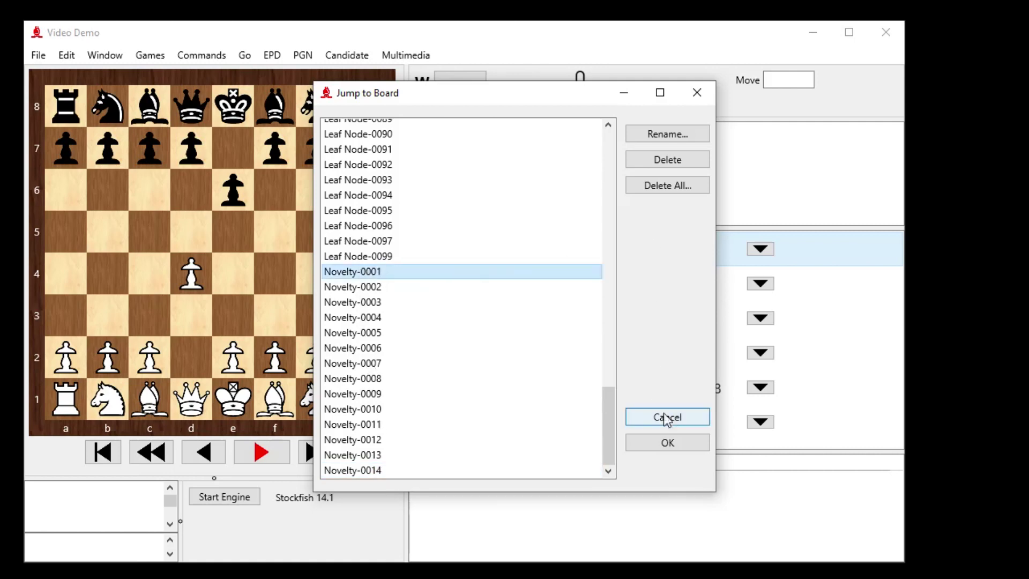
{"action": "left_click", "coordinate": [669, 443]}
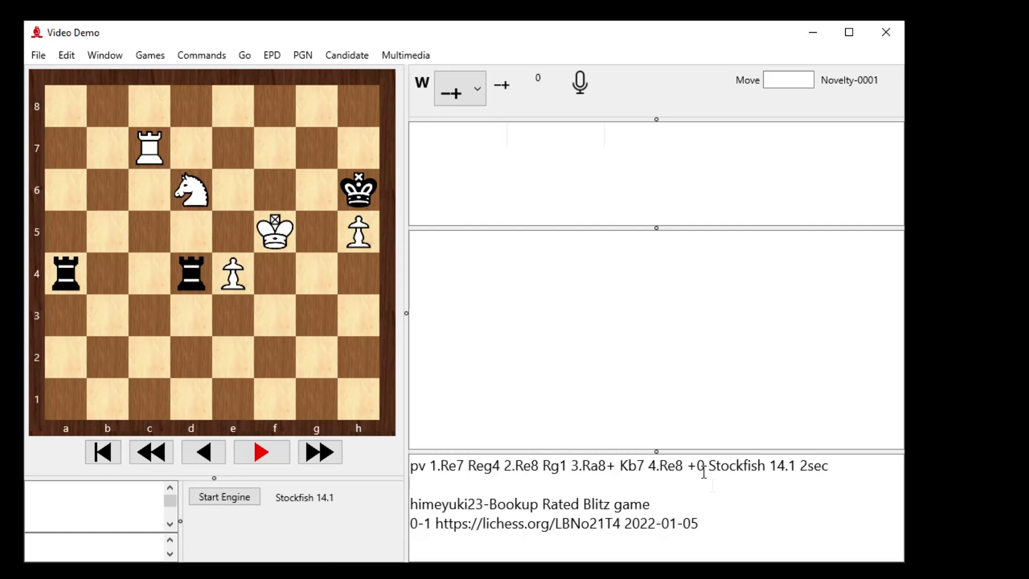
- Check the engine tag and score in the Novelty-0001 comment and set the position's Informant symbol to equality (=)
{"action": "left_click_drag", "start_coordinate": [829, 466], "coordinate": [708, 466]}
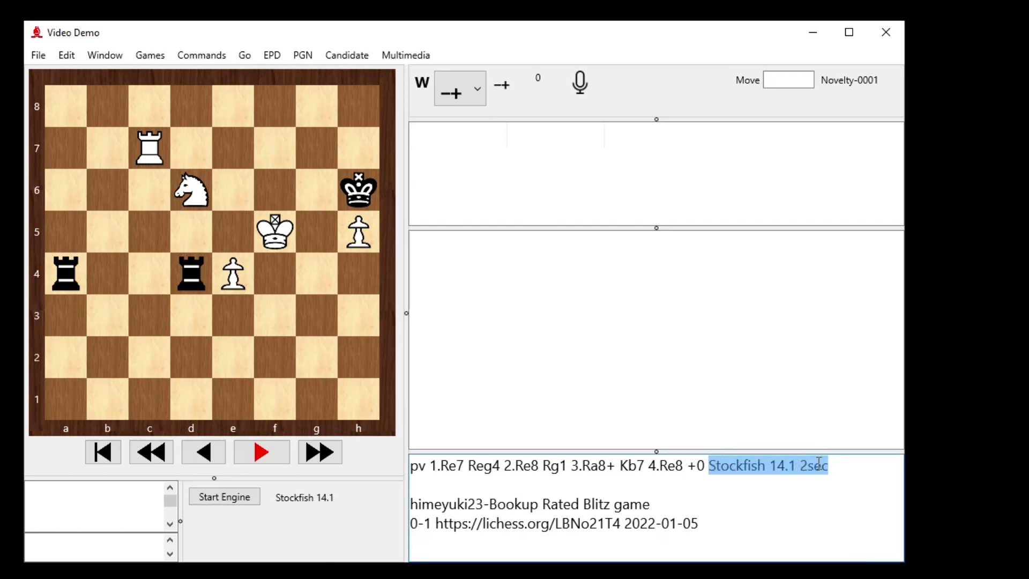
{"action": "left_click_drag", "start_coordinate": [707, 467], "coordinate": [687, 467]}
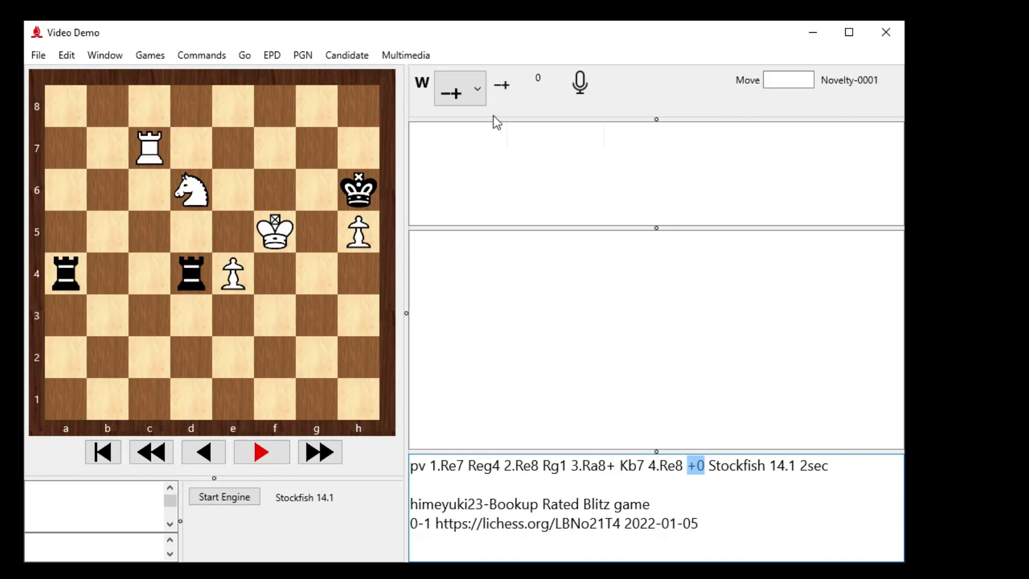
{"action": "left_click", "coordinate": [479, 92]}
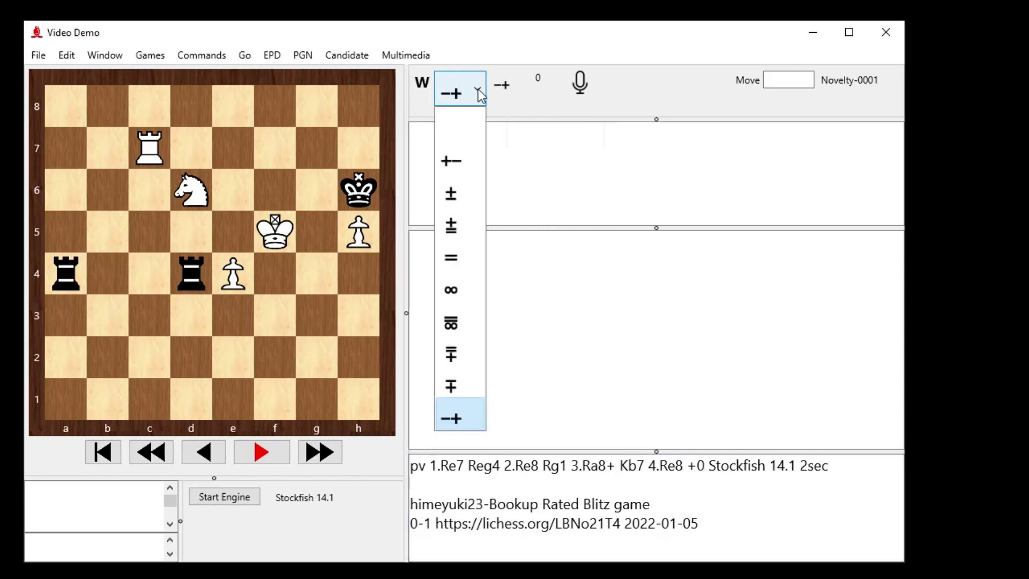
{"action": "left_click", "coordinate": [458, 263]}
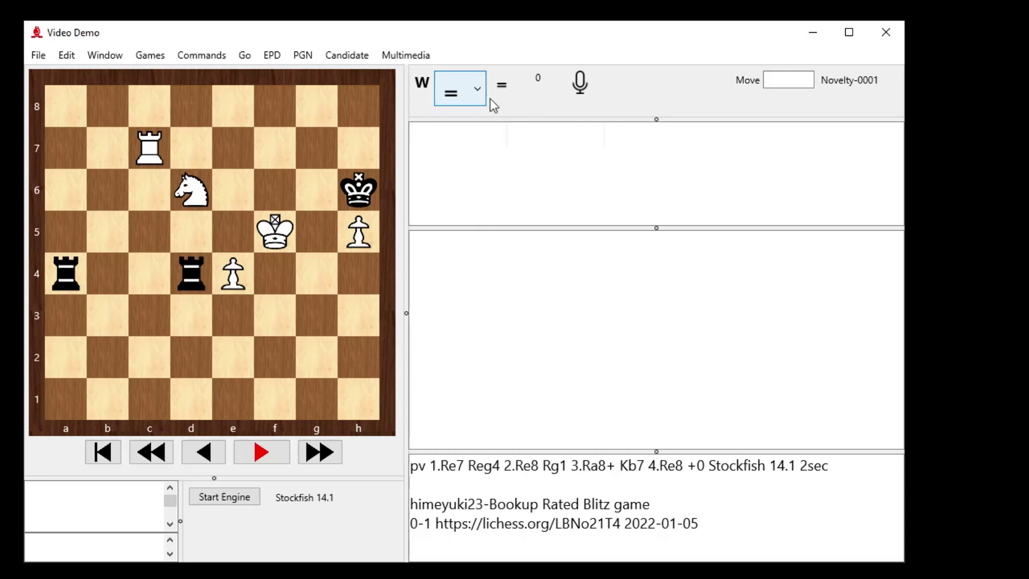
- Go to the next named position, Novelty-0002, and set its Informant symbol to White is winning (+−)
{"action": "left_click", "coordinate": [244, 57]}
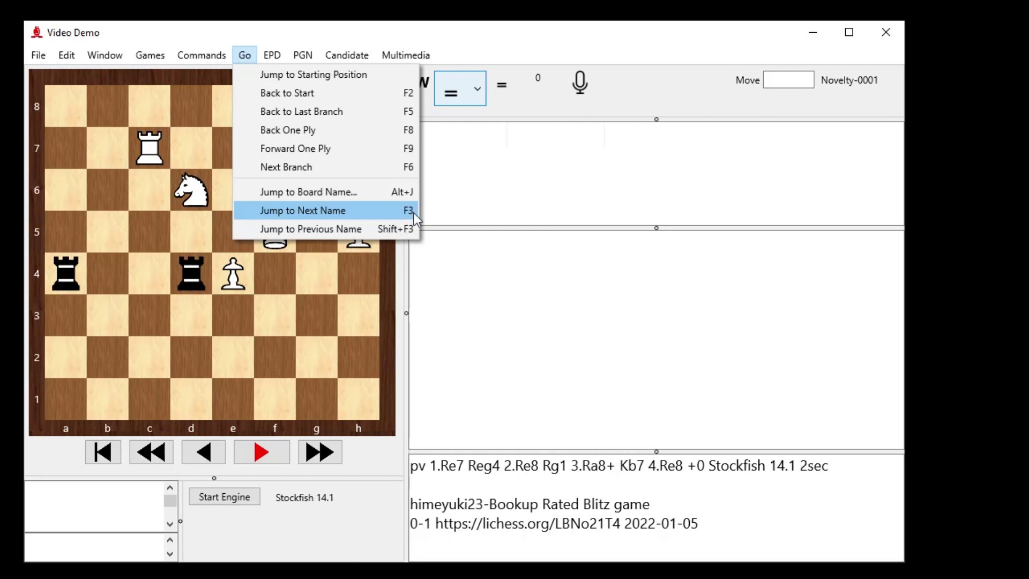
{"action": "left_click", "coordinate": [371, 215]}
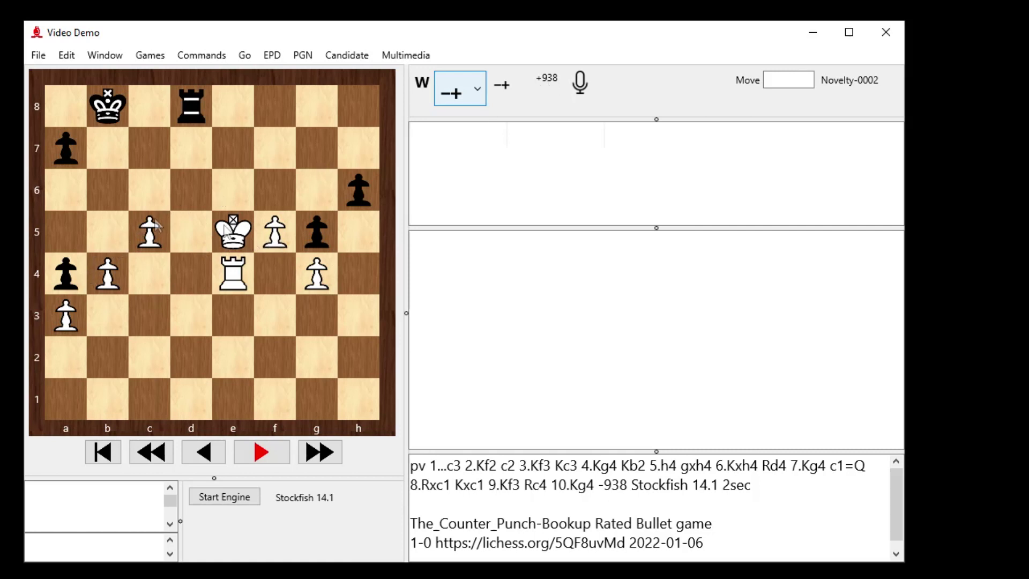
{"action": "left_click", "coordinate": [479, 95]}
{"action": "left_click", "coordinate": [456, 162]}
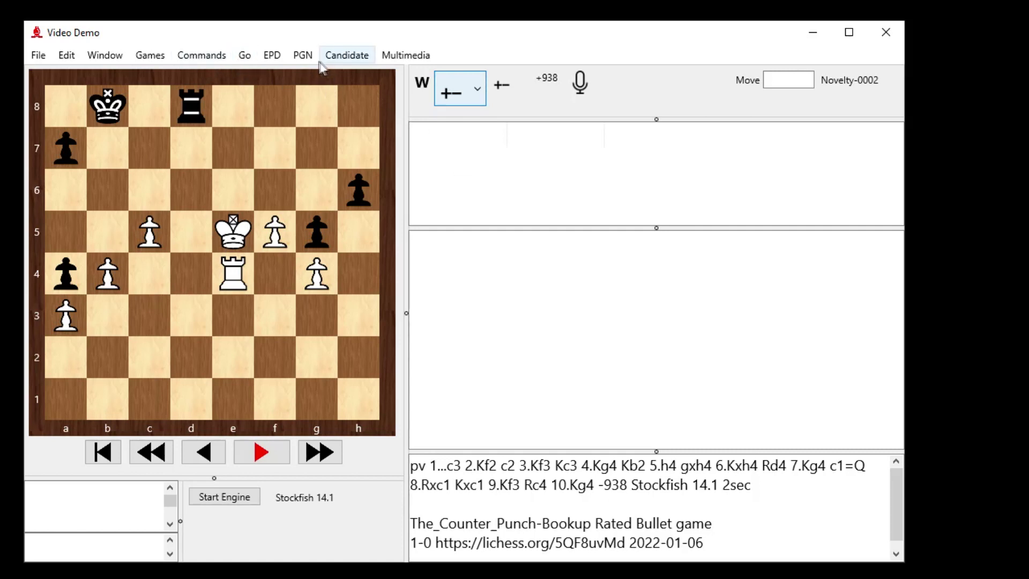
- Return to the starting position and synchronize the leaf nodes' Informant symbols with their numeric assessments, using thresholds 161, 71 and 31
{"action": "left_click", "coordinate": [244, 56]}
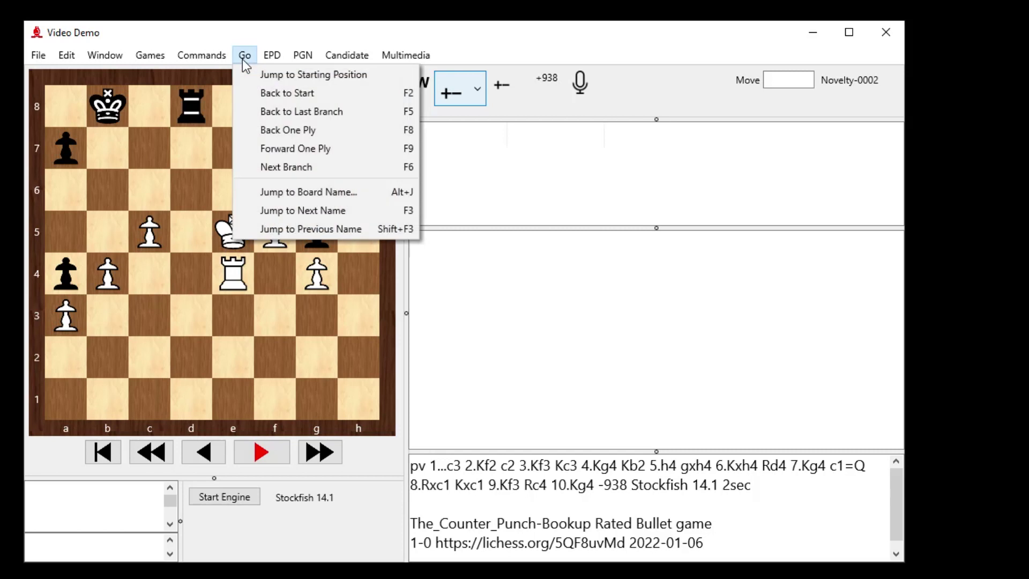
{"action": "left_click", "coordinate": [313, 75]}
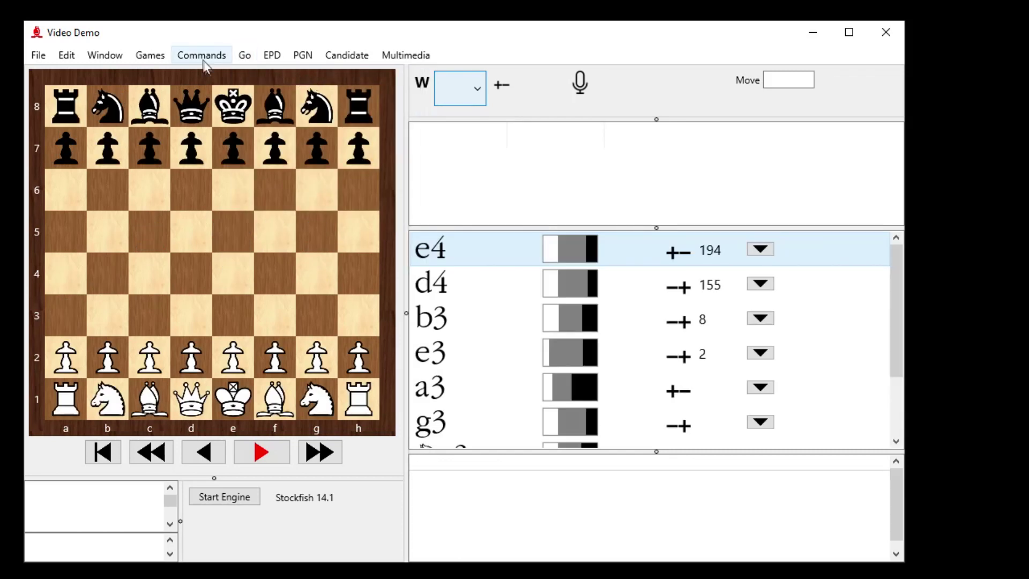
{"action": "left_click", "coordinate": [201, 55]}
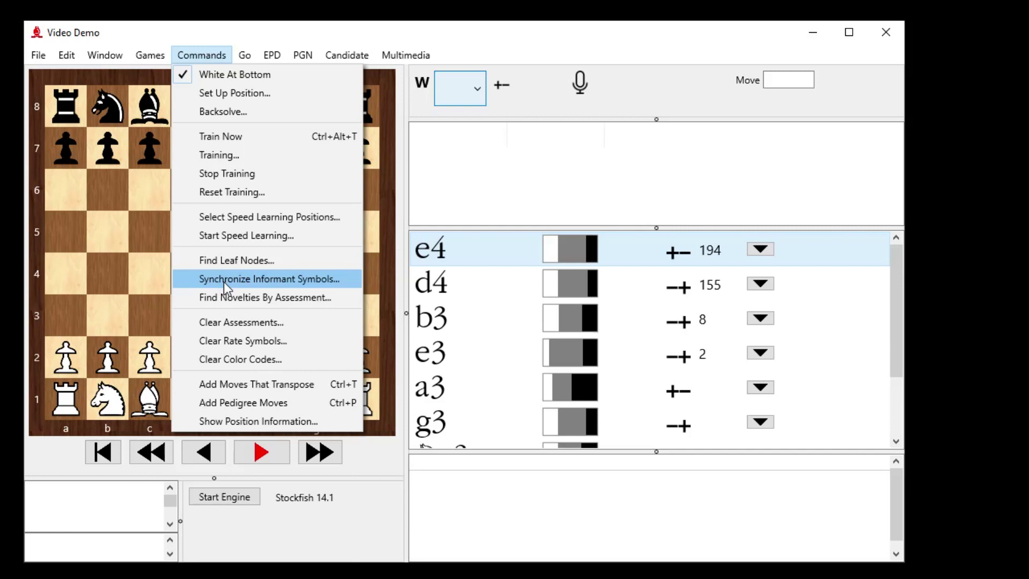
{"action": "left_click", "coordinate": [224, 280]}
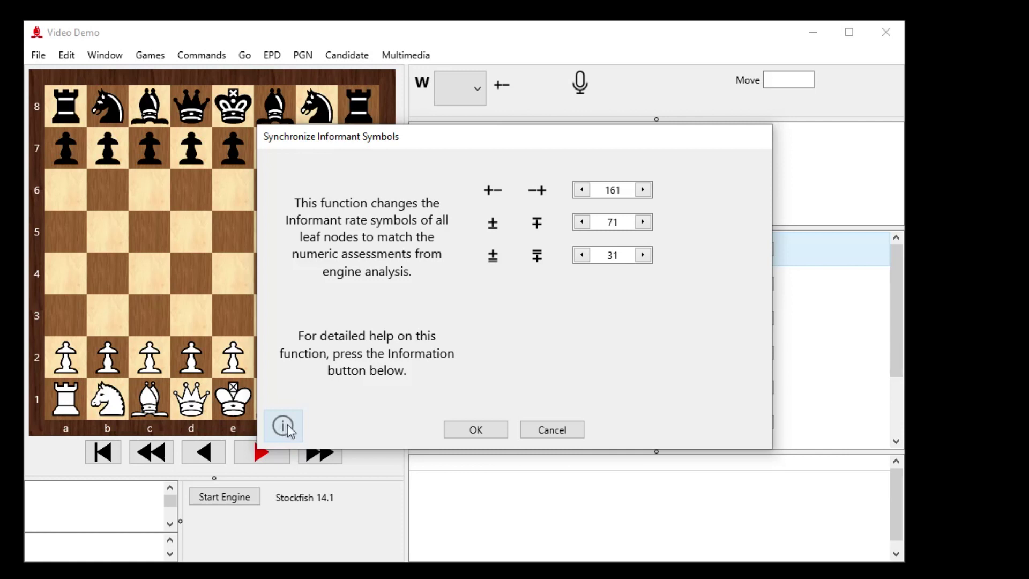
{"action": "left_click", "coordinate": [476, 429]}
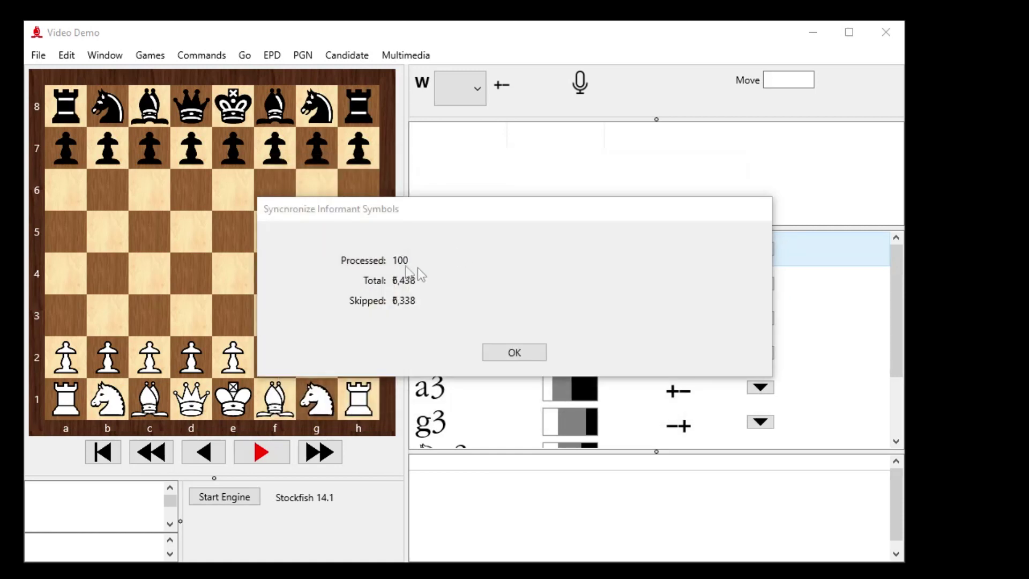
{"action": "left_click", "coordinate": [513, 354]}
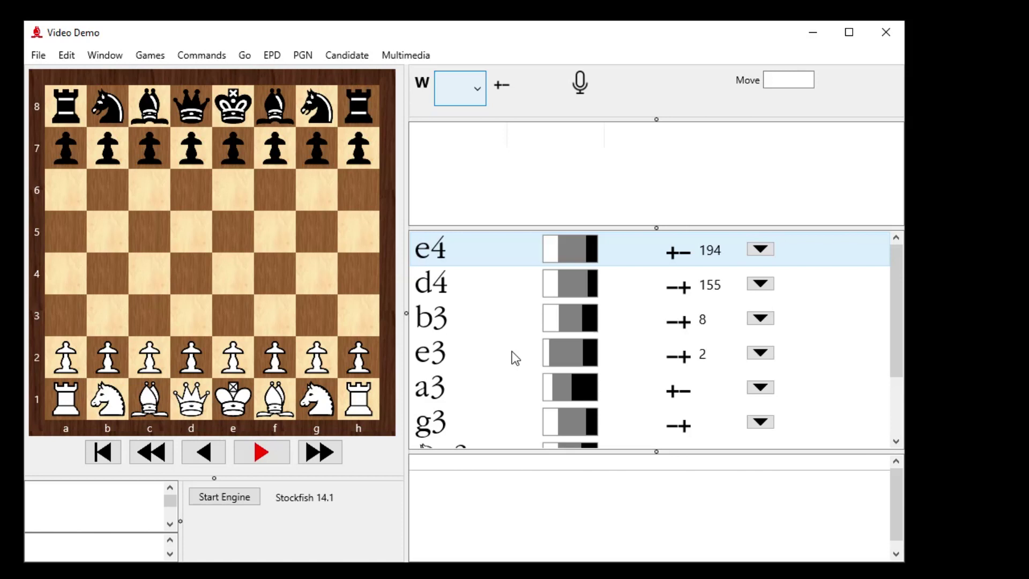
- Examine the candidate moves and their symbols after 1.d4 e6 and return to the starting position
{"action": "left_click", "coordinate": [462, 281]}
{"action": "left_click", "coordinate": [488, 255]}
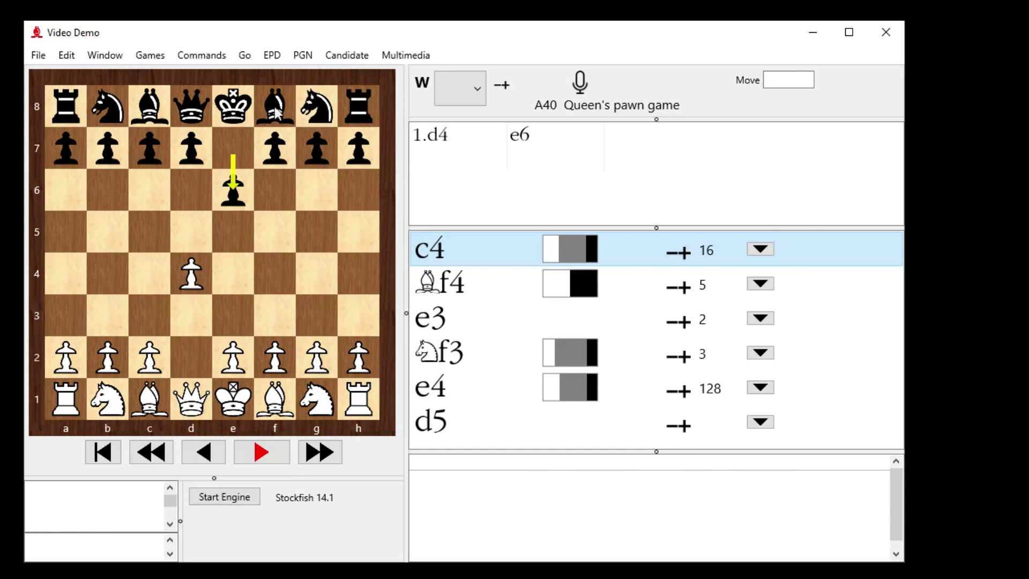
{"action": "left_click", "coordinate": [103, 452]}
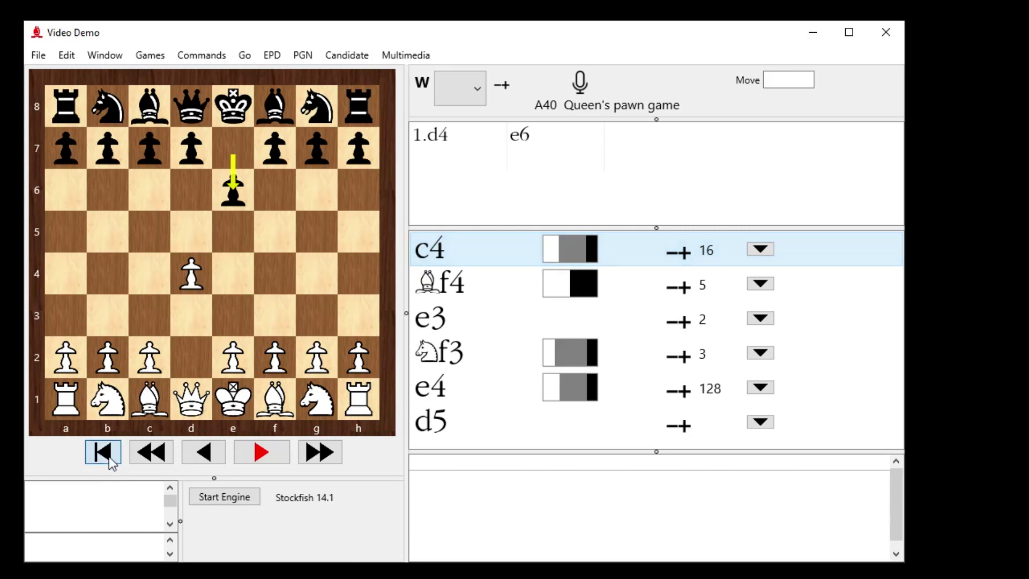
- Backsolve the ebook from the starting position of chess, covering numeric assessments, Informant rates, accumulations of variations and named positions
{"action": "left_click", "coordinate": [204, 55]}
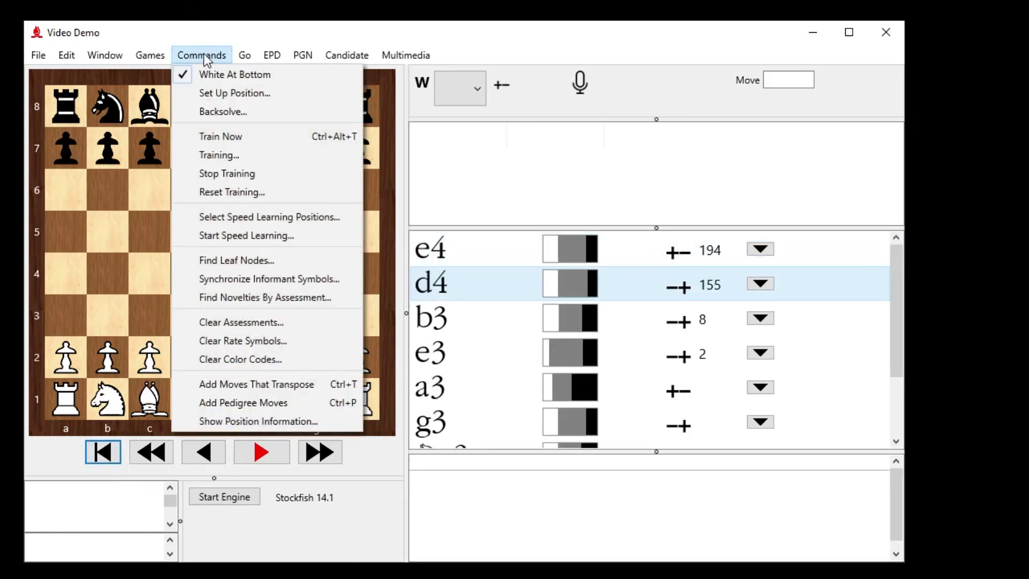
{"action": "left_click", "coordinate": [252, 112]}
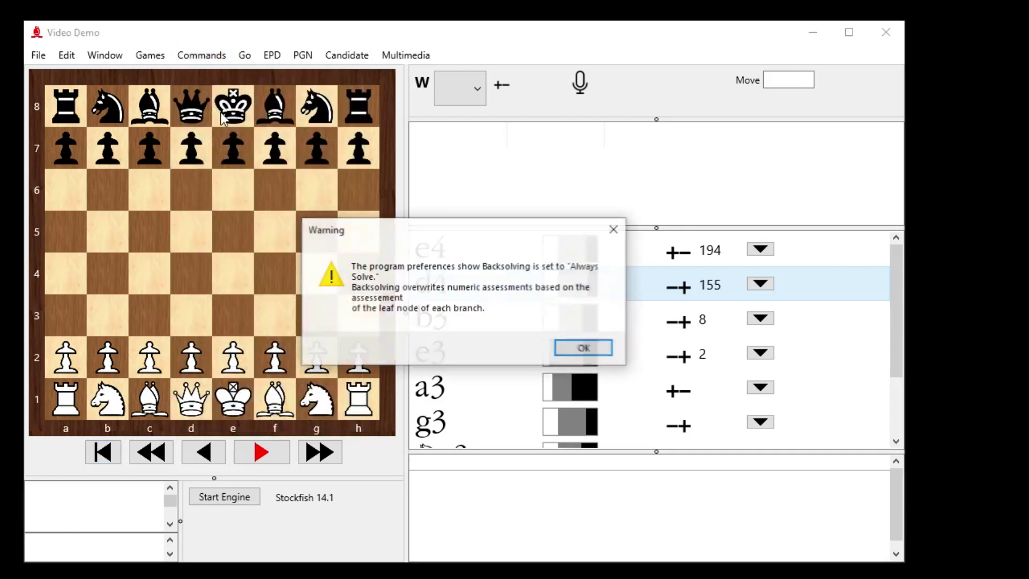
{"action": "left_click", "coordinate": [582, 348]}
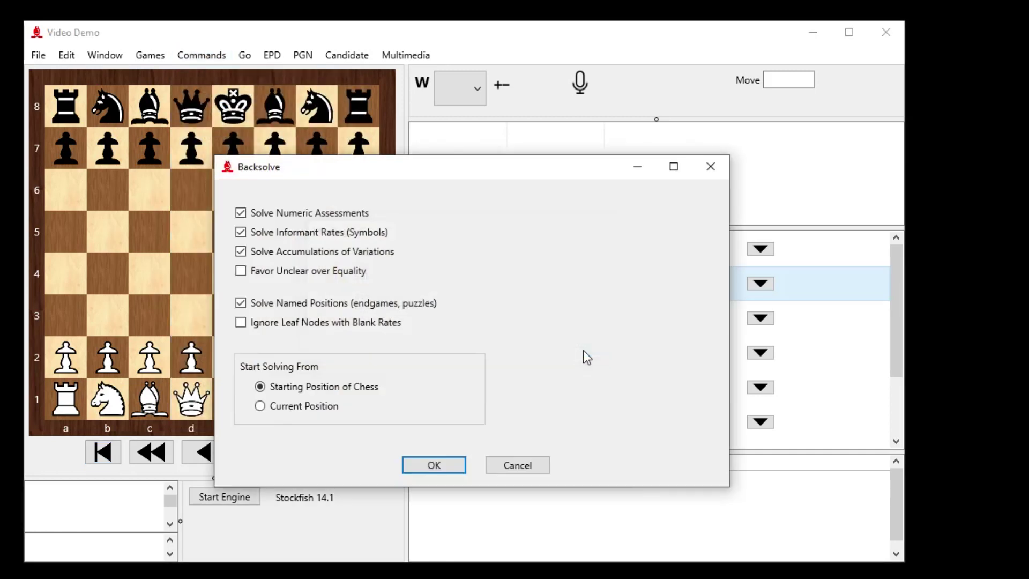
{"action": "left_click", "coordinate": [434, 464]}
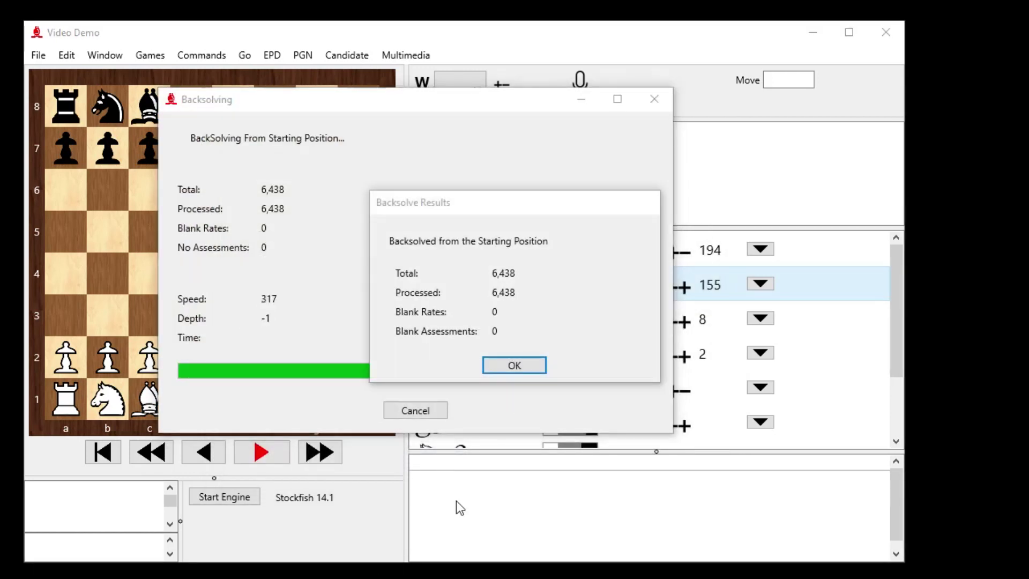
{"action": "left_click", "coordinate": [518, 369]}
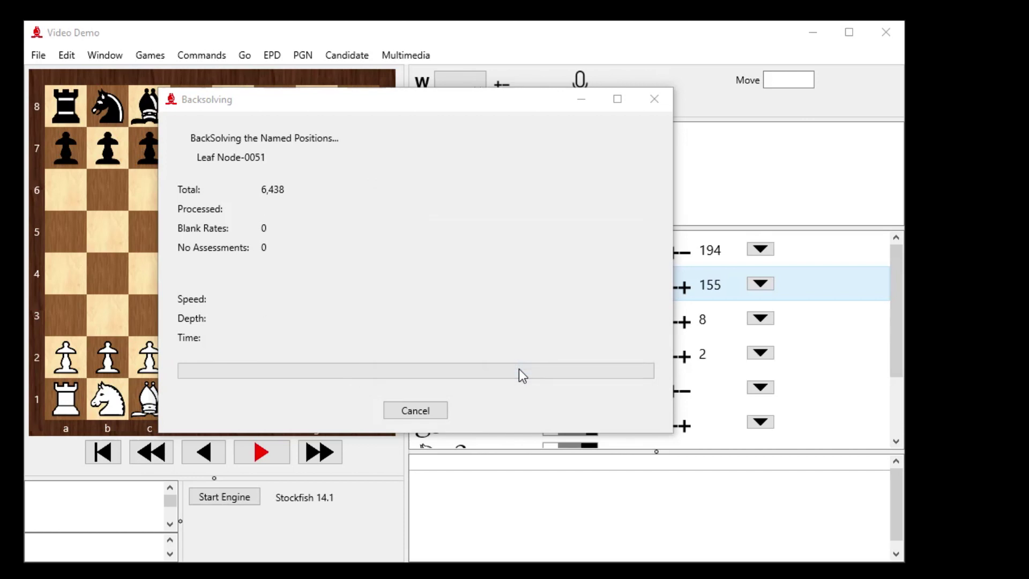
{"action": "left_click", "coordinate": [518, 369]}
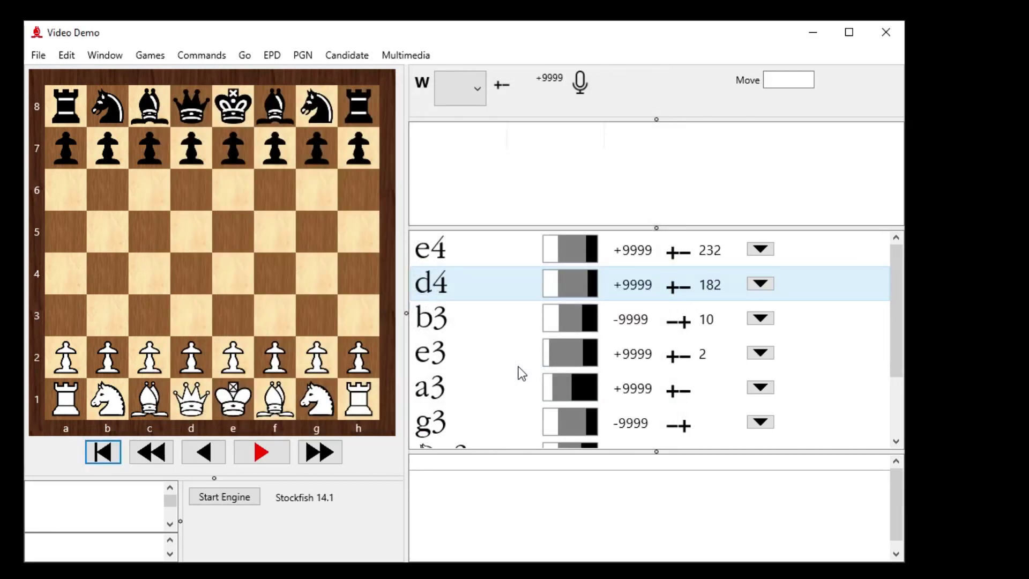
- Follow the line 1.d4 e6 2.e3 and examine the backsolved assessments and symbols of the candidate moves
{"action": "double_click", "coordinate": [463, 284]}
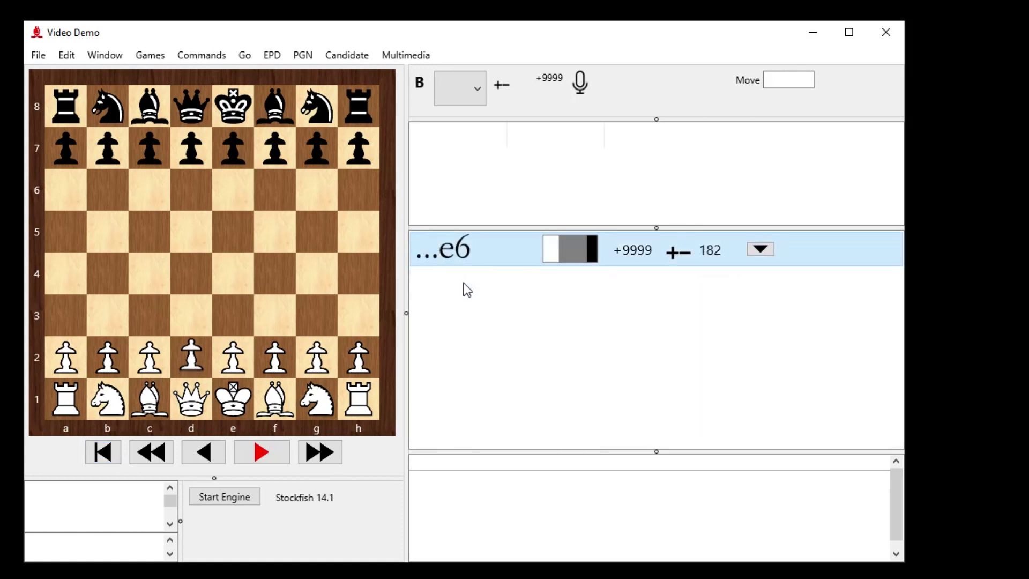
{"action": "double_click", "coordinate": [487, 252]}
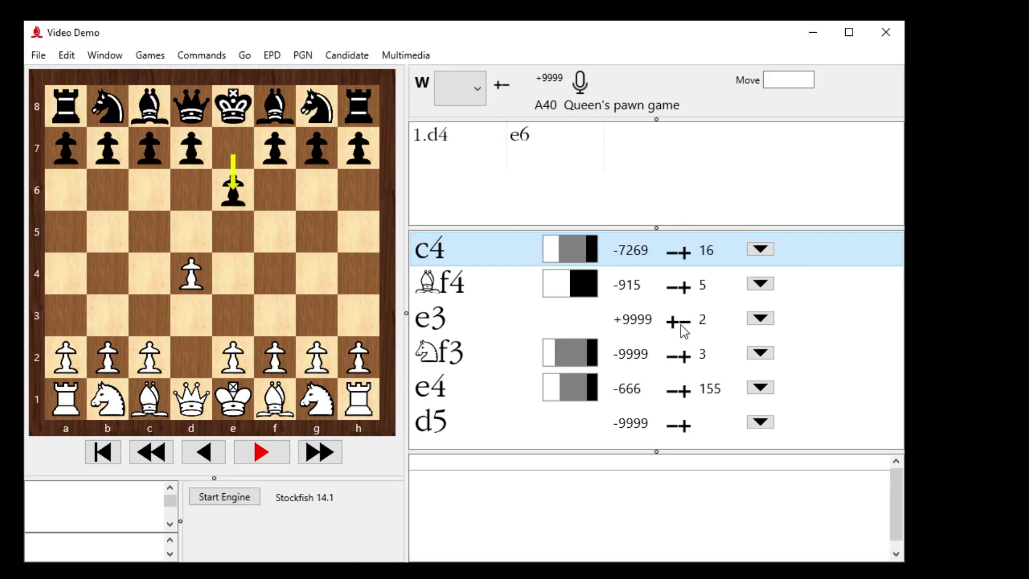
{"action": "left_click", "coordinate": [559, 324]}
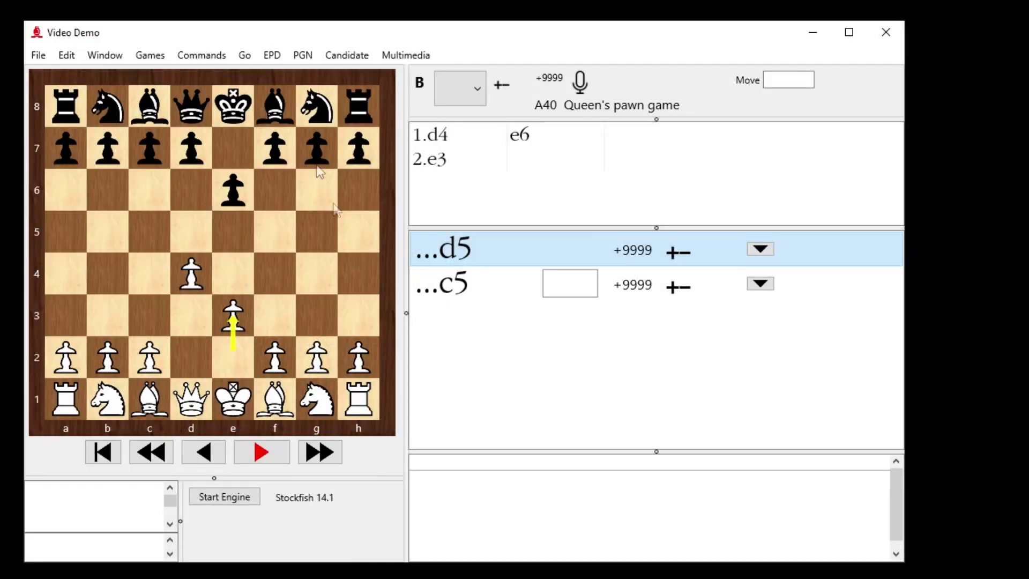
{"action": "left_click", "coordinate": [208, 55]}
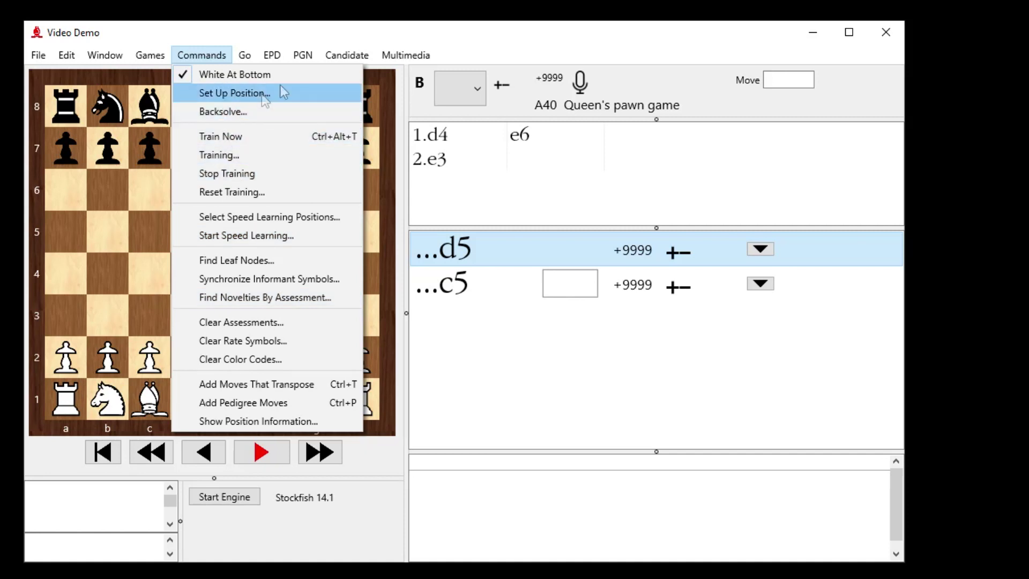
{"action": "left_click", "coordinate": [303, 55]}
{"action": "left_click", "coordinate": [303, 55]}
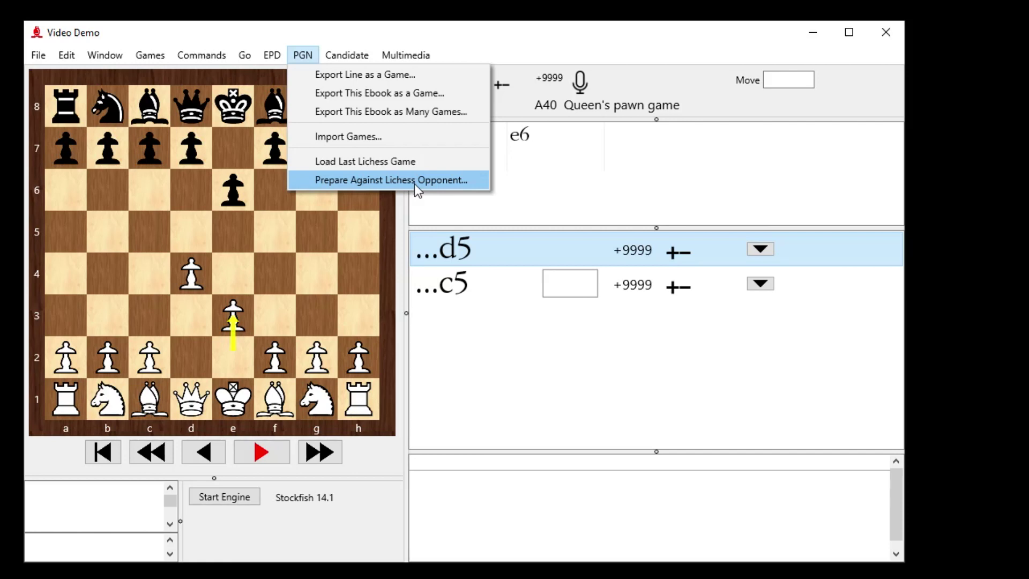
{"action": "left_click", "coordinate": [268, 56]}
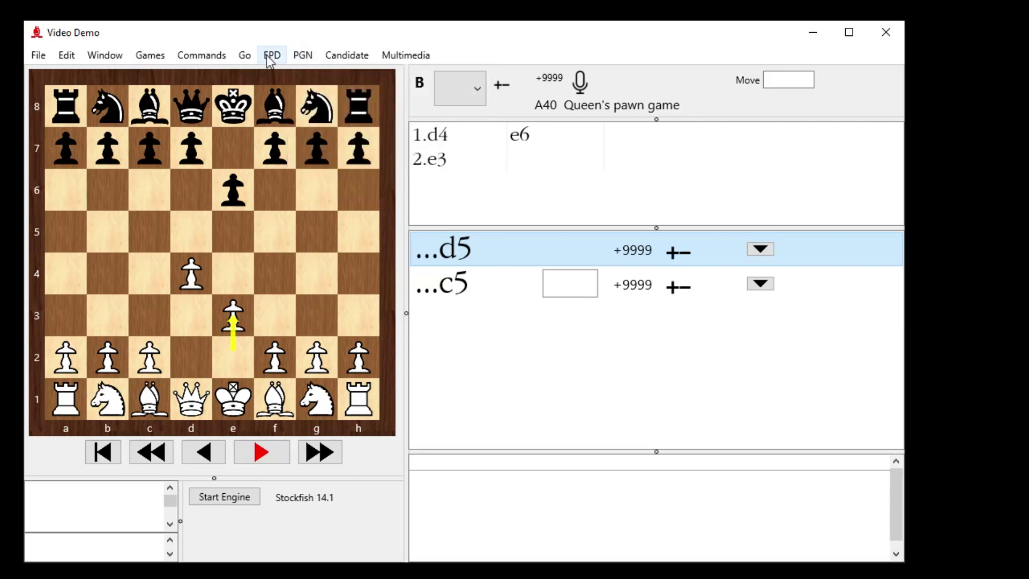